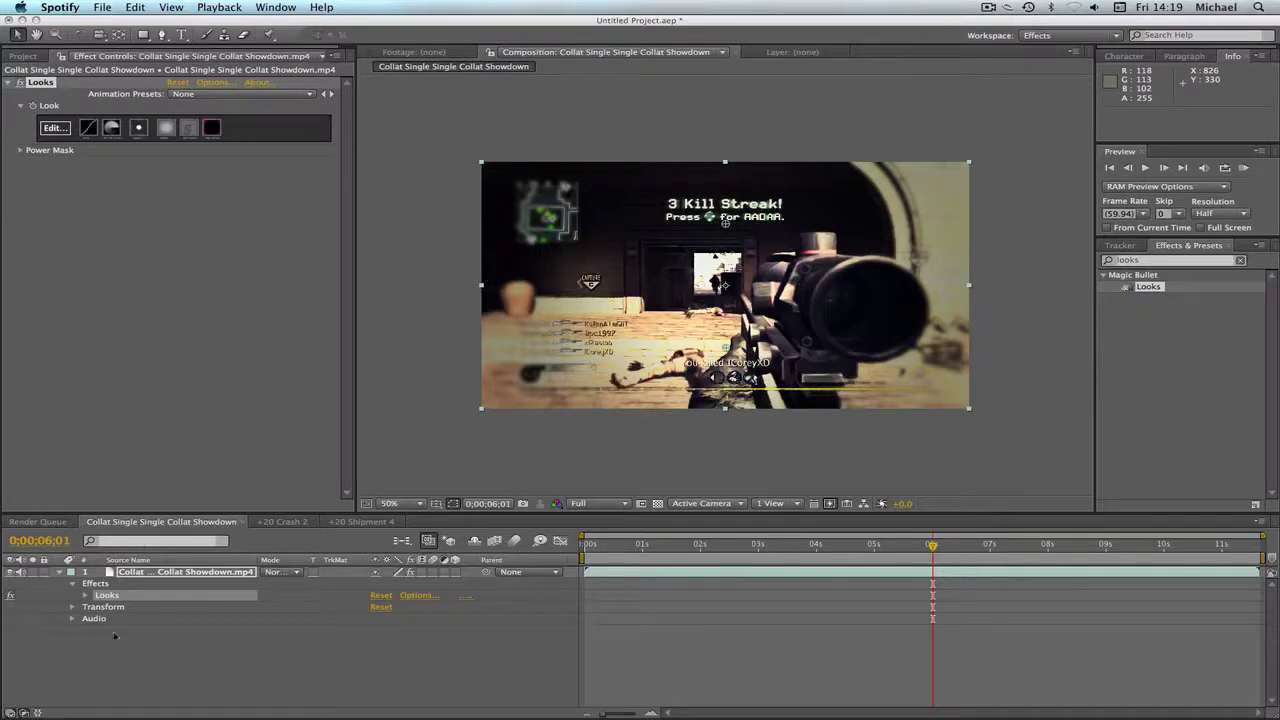
Compare the Collat Single Single Collat Showdown clip with its Looks grade off and back on.
click(290, 521)
click(285, 521)
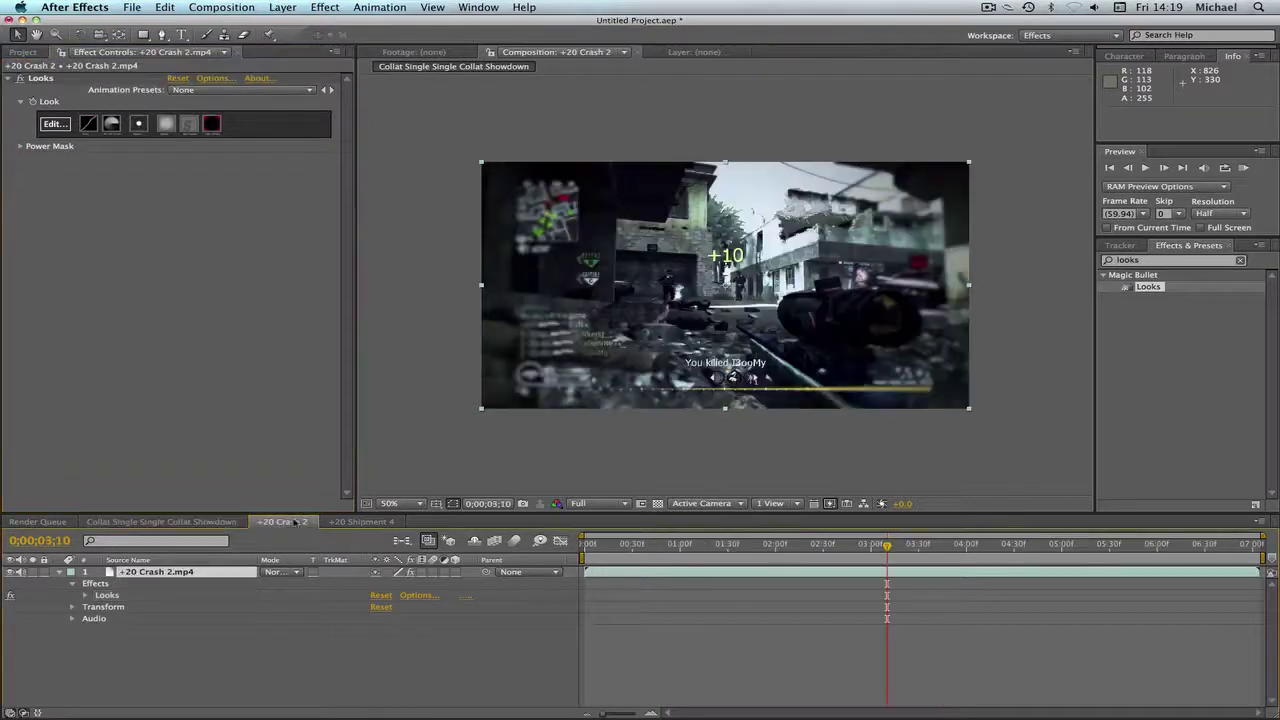
click(345, 521)
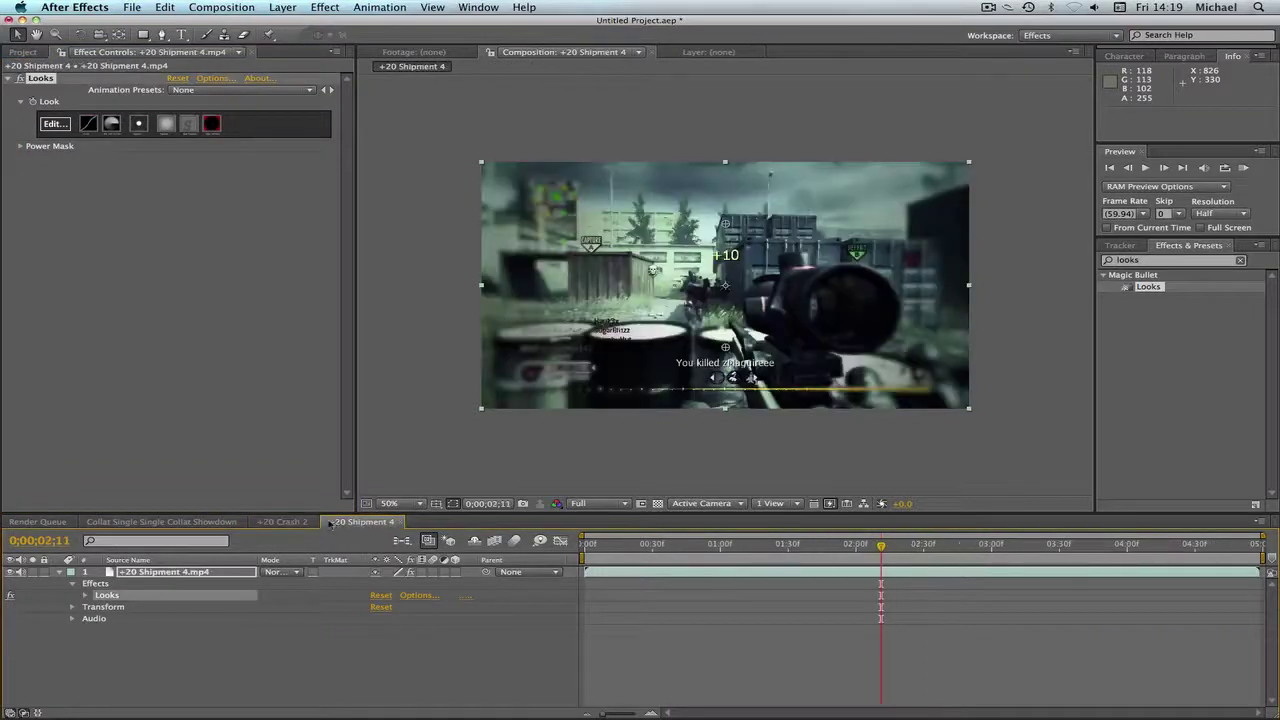
click(170, 522)
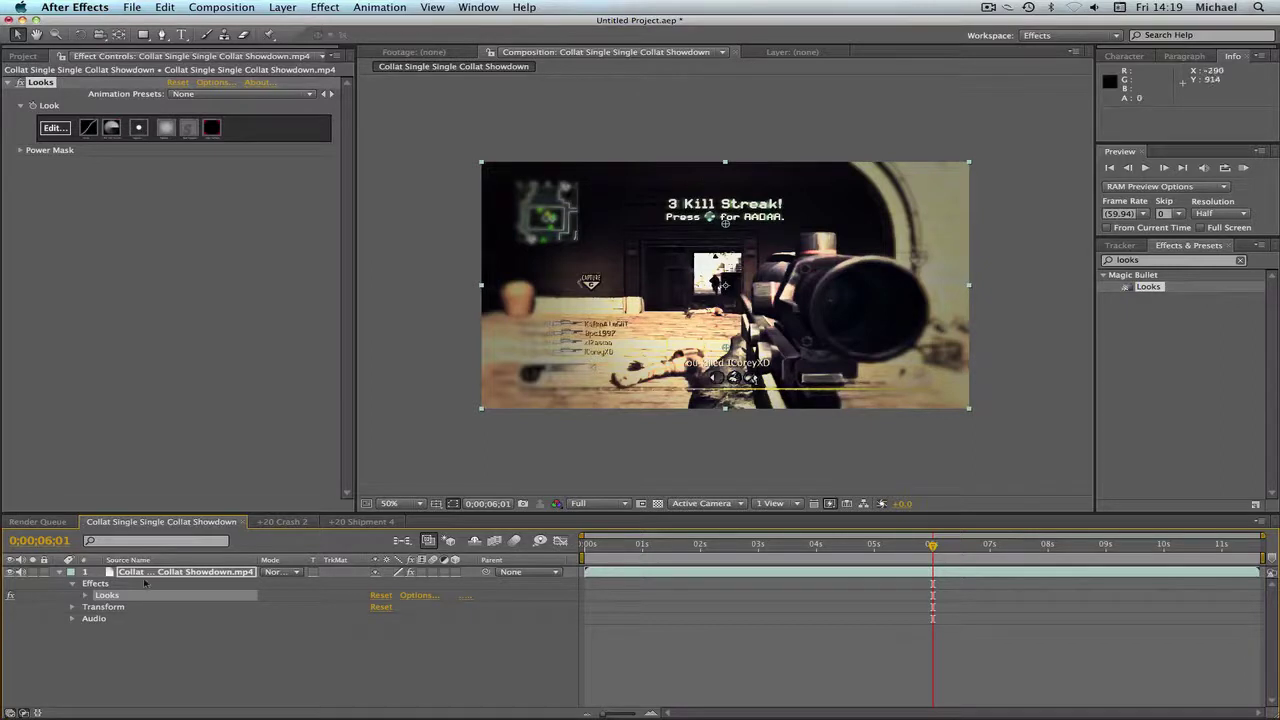
click(10, 596)
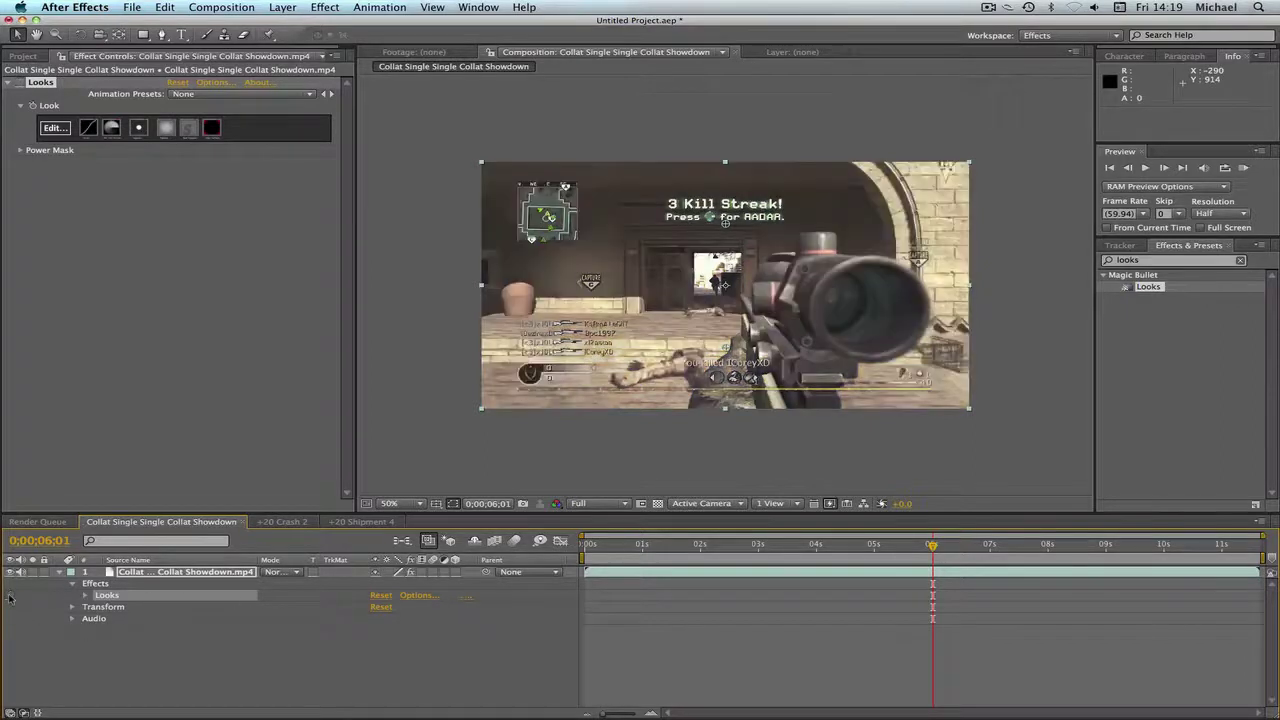
click(10, 596)
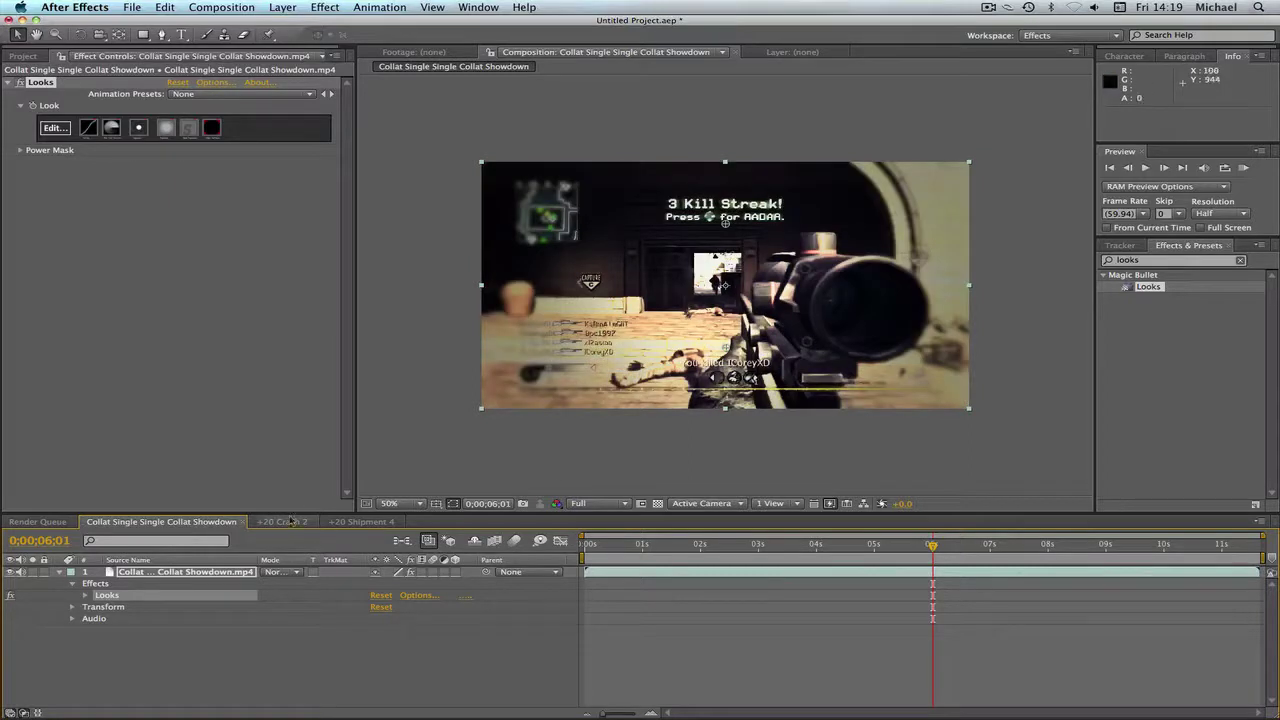
Compare the +20 Crash 2 and +20 Shipment 4 clips ungraded and graded, leaving Looks on.
click(282, 521)
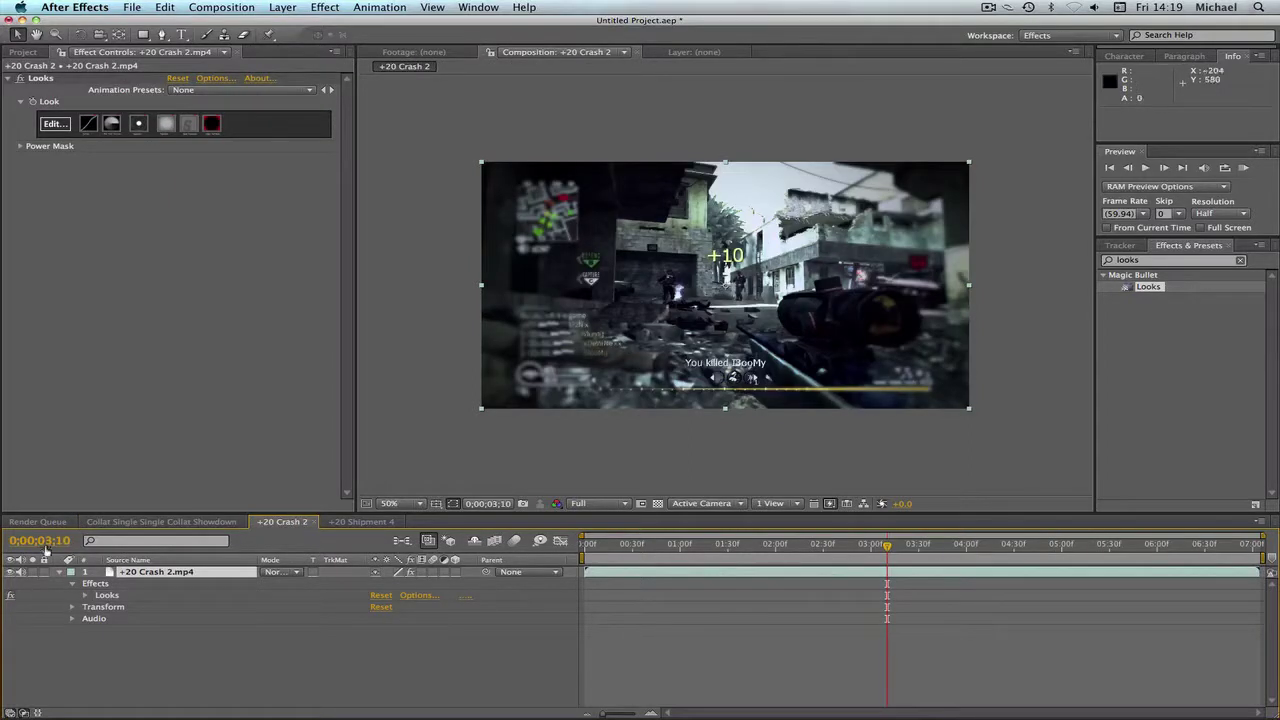
click(10, 596)
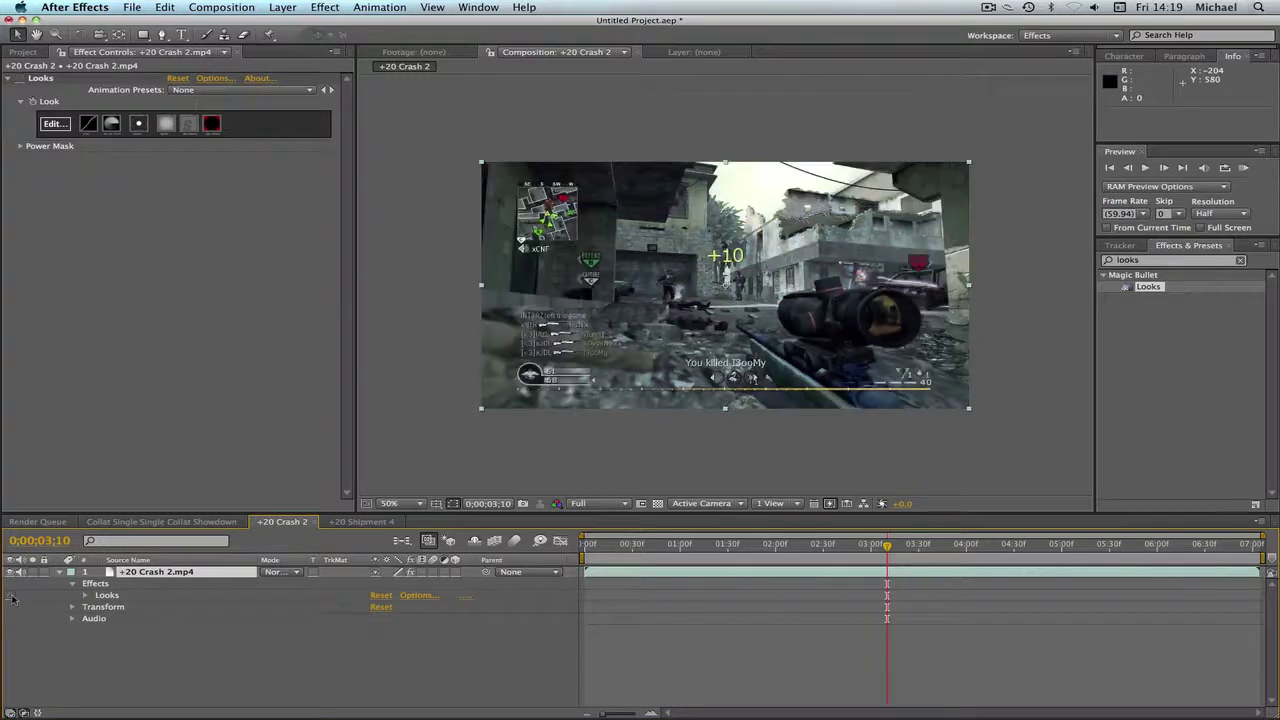
click(11, 597)
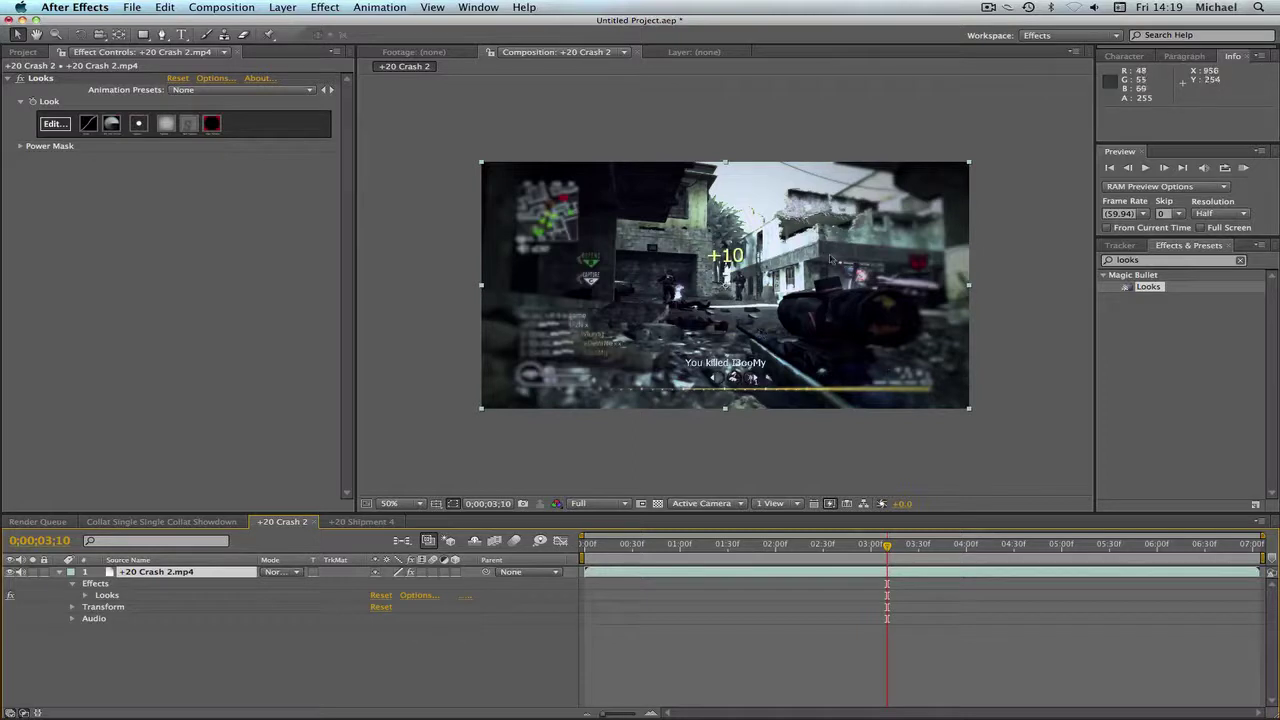
click(338, 522)
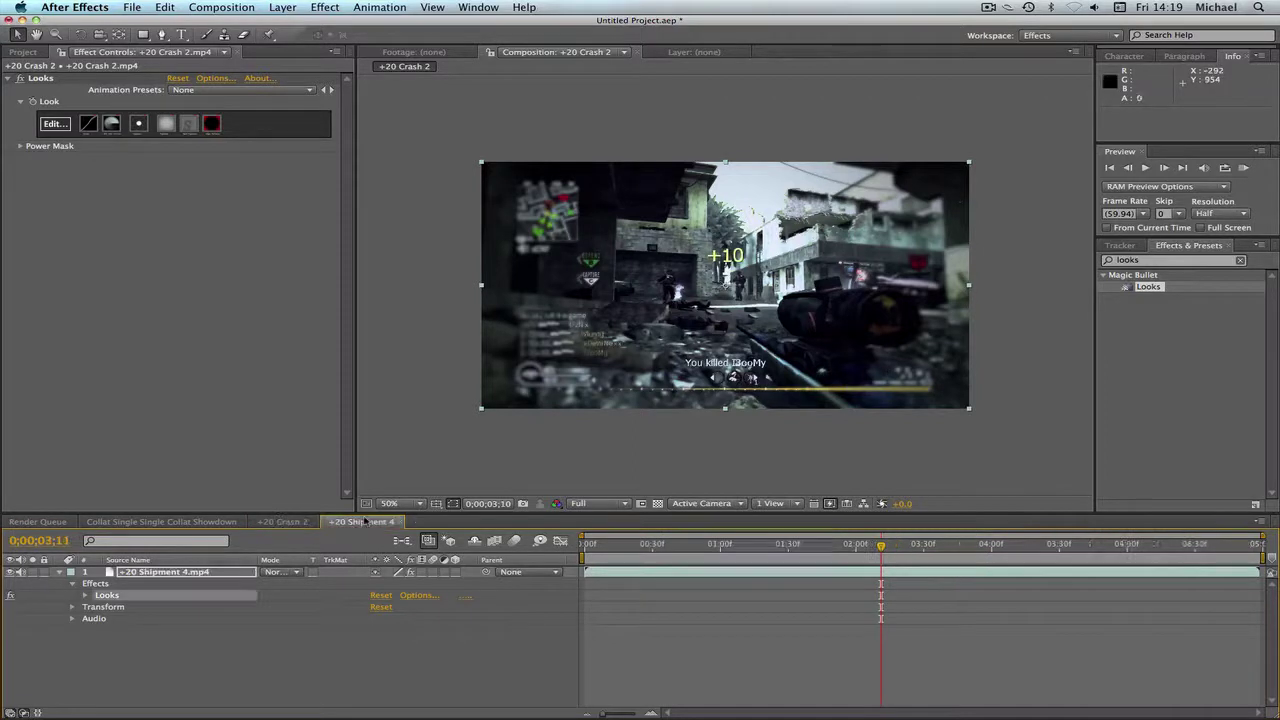
click(11, 597)
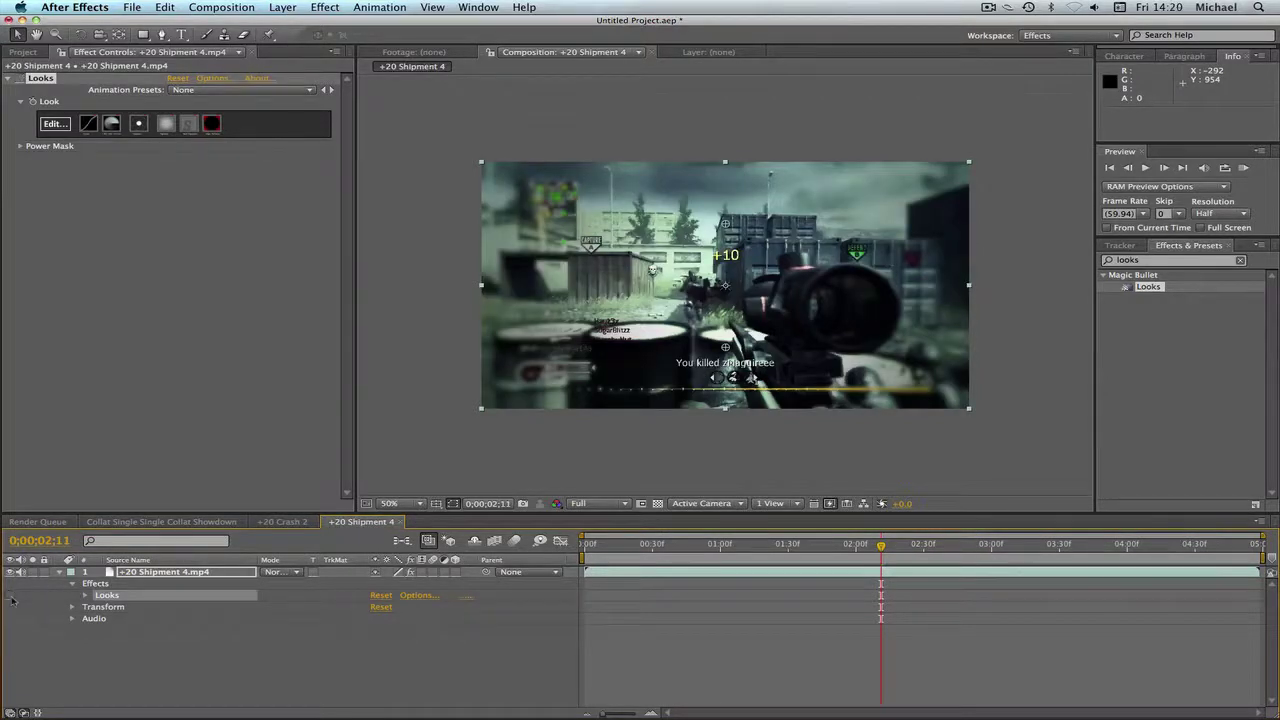
click(11, 597)
From the Project panel, import Quad Feed Vacant.mp4 out of the EDITING CONTEST folder.
click(22, 52)
double_click(166, 345)
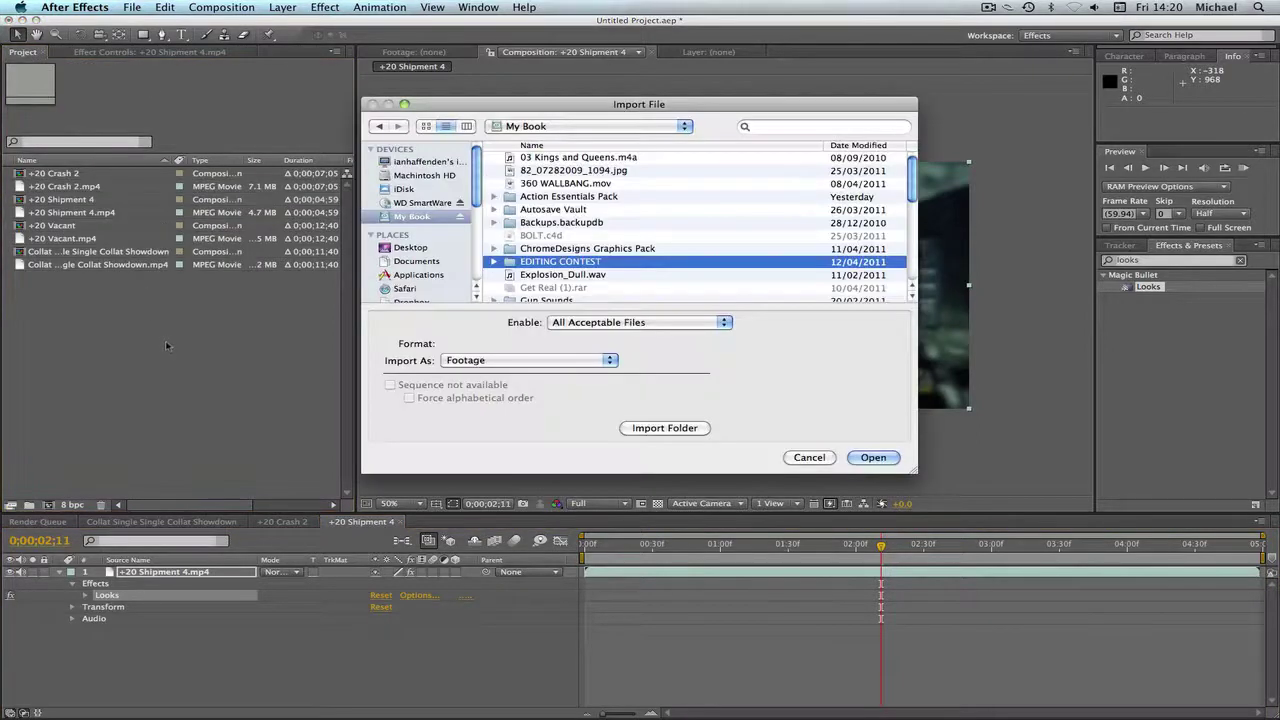
double_click(558, 262)
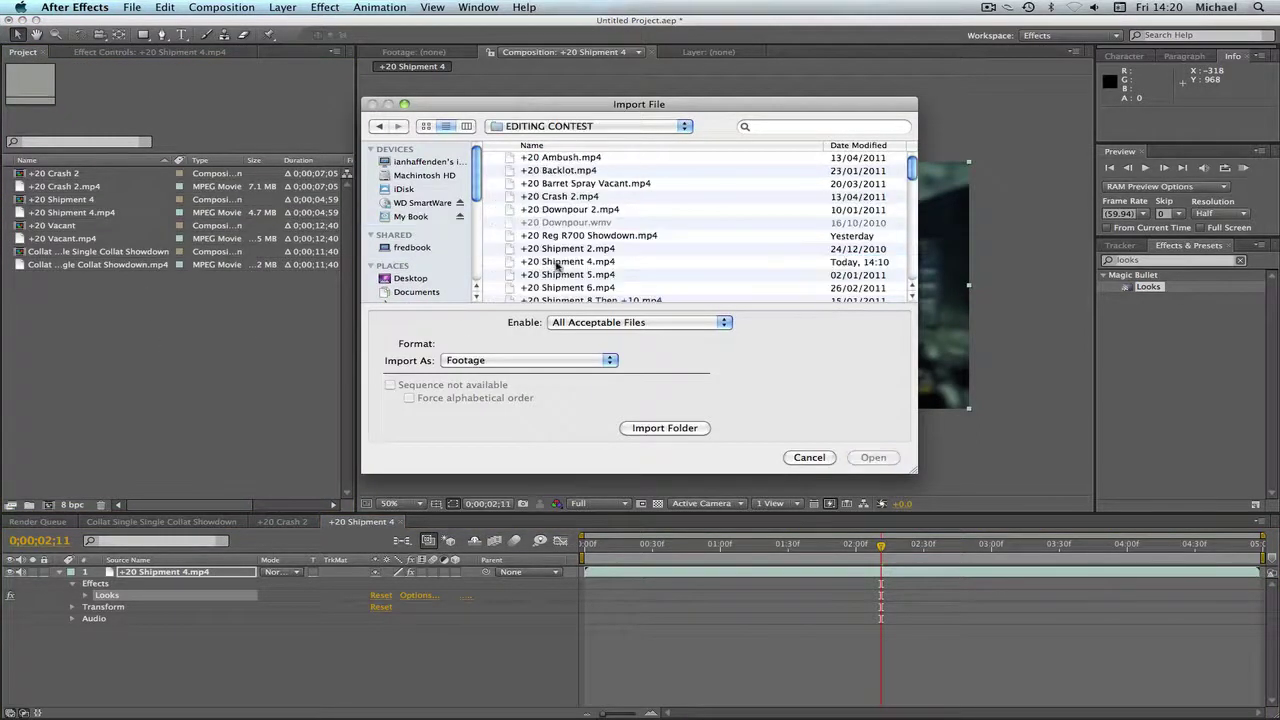
scroll(560, 264, down, 10)
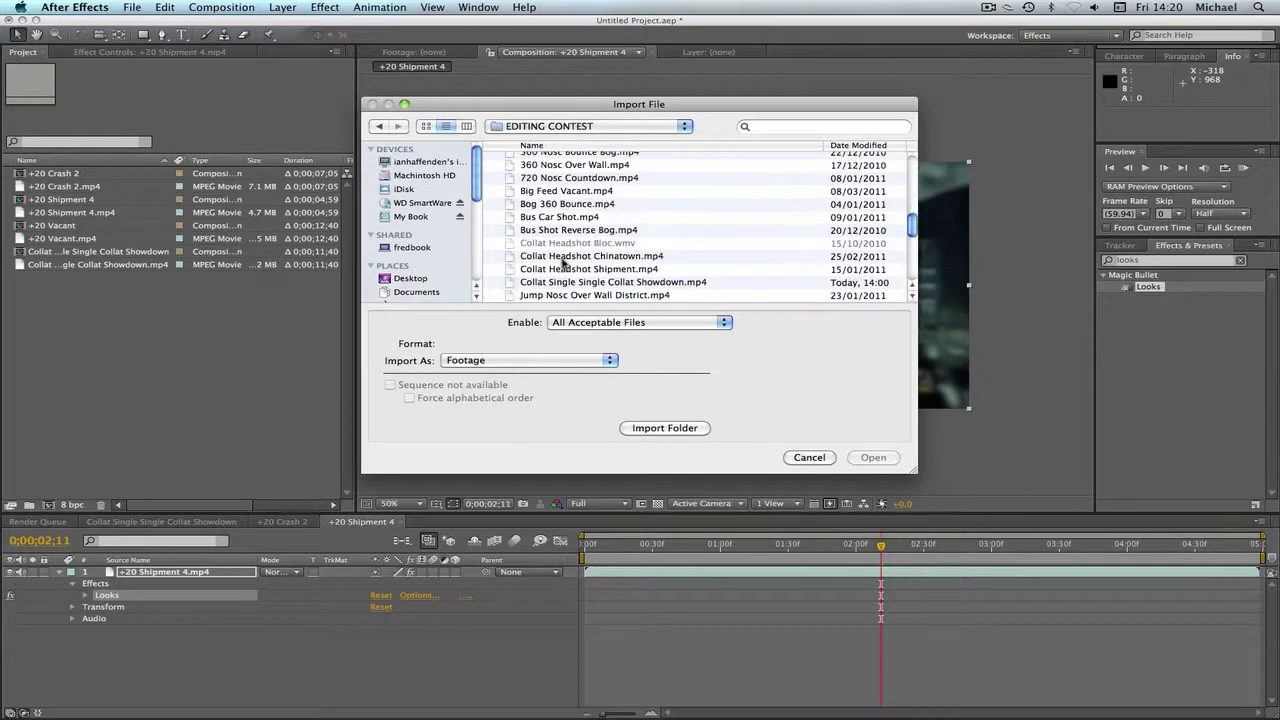
scroll(565, 268, down, 3)
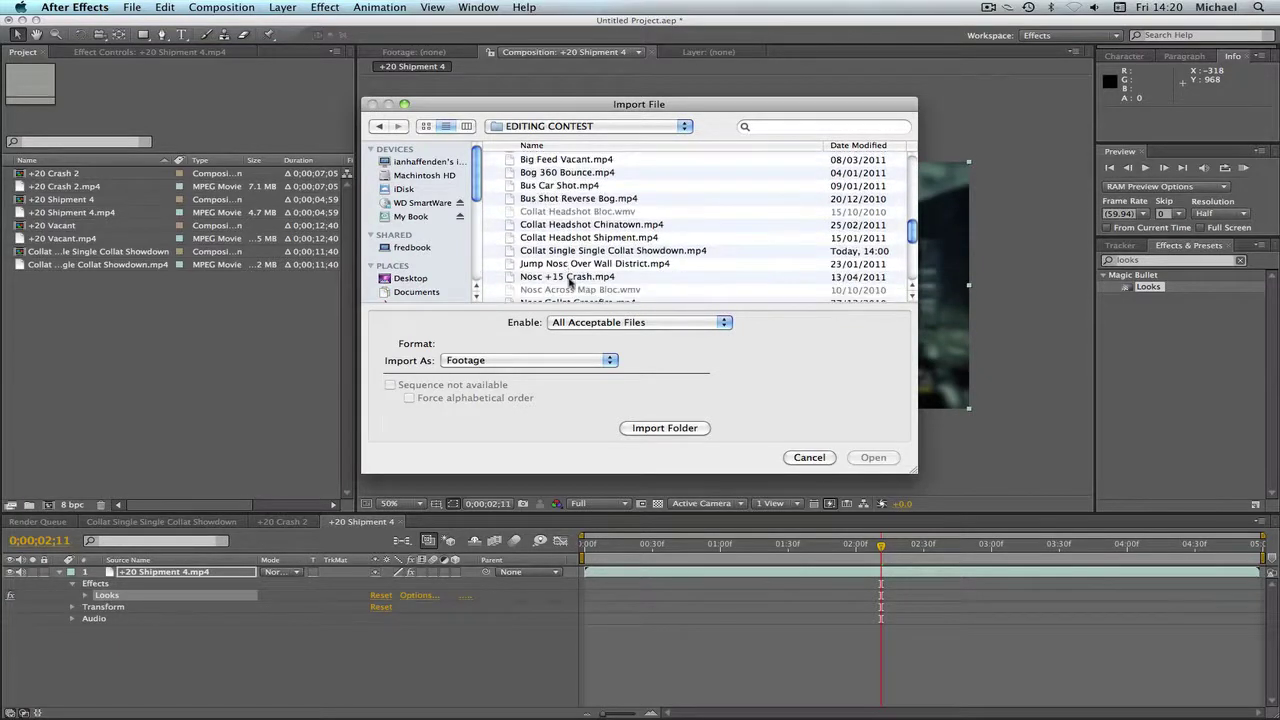
scroll(578, 272, down, 5)
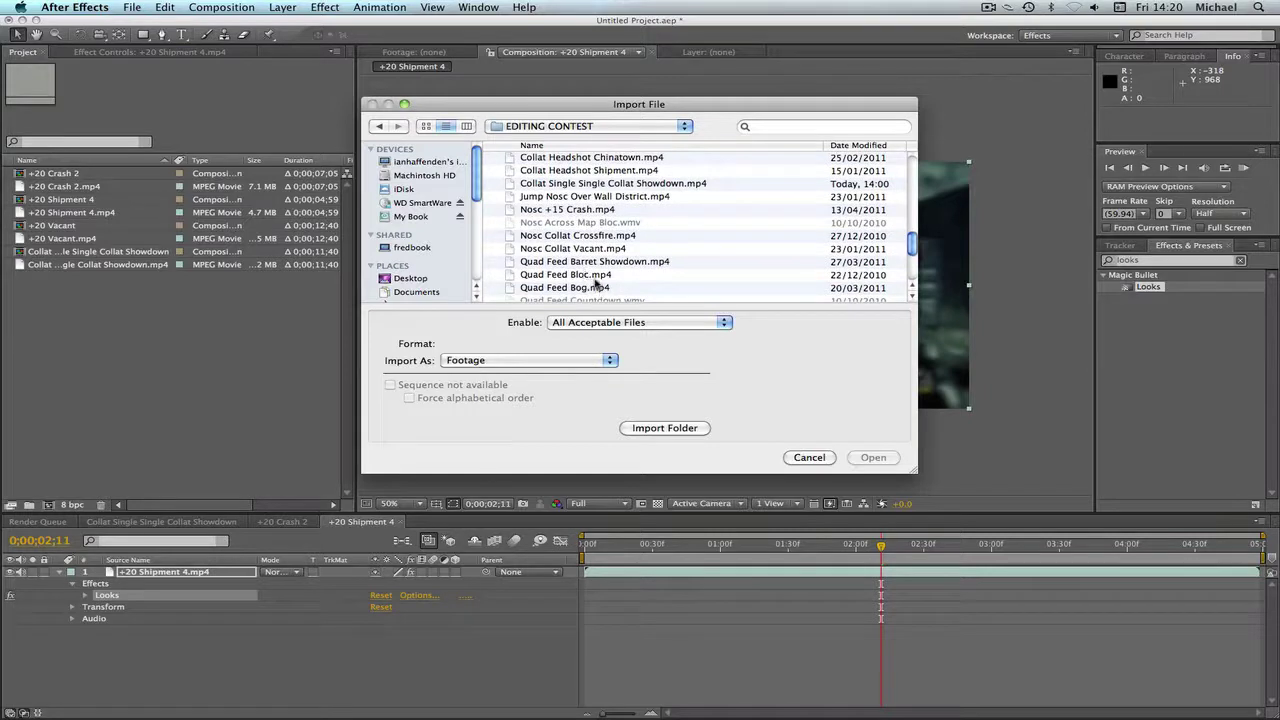
scroll(596, 266, down, 9)
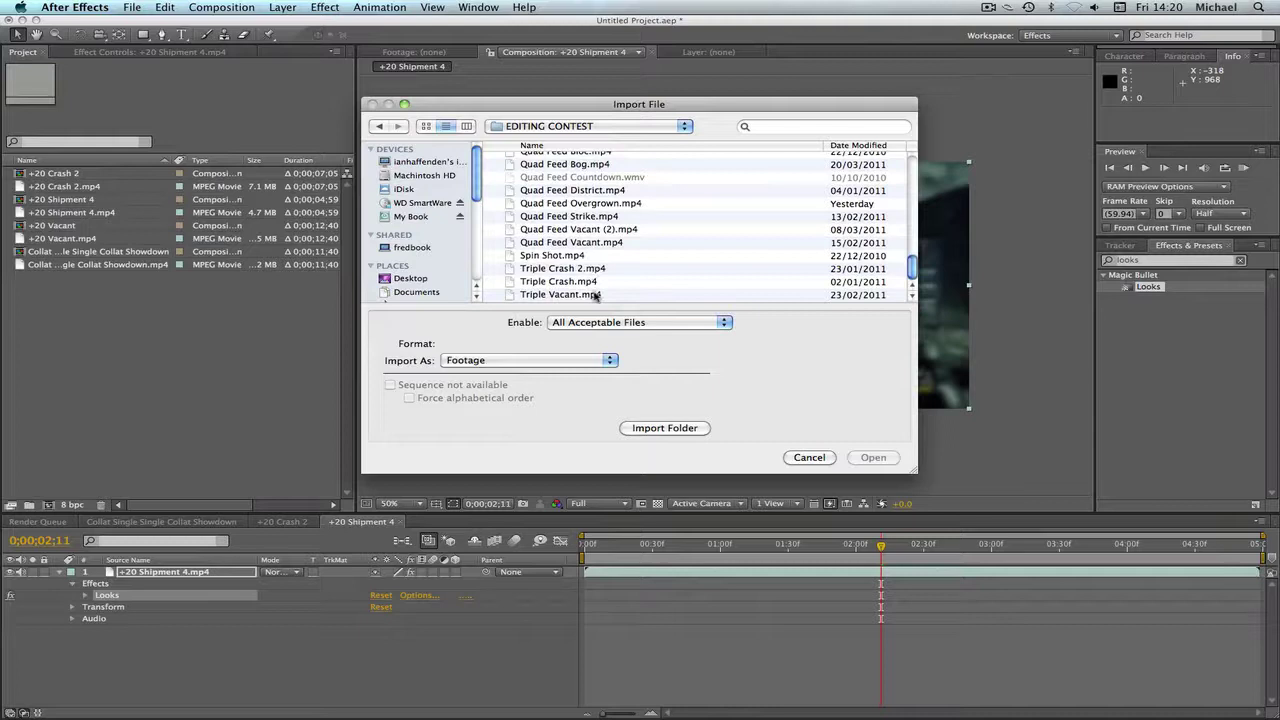
scroll(615, 265, up, 1)
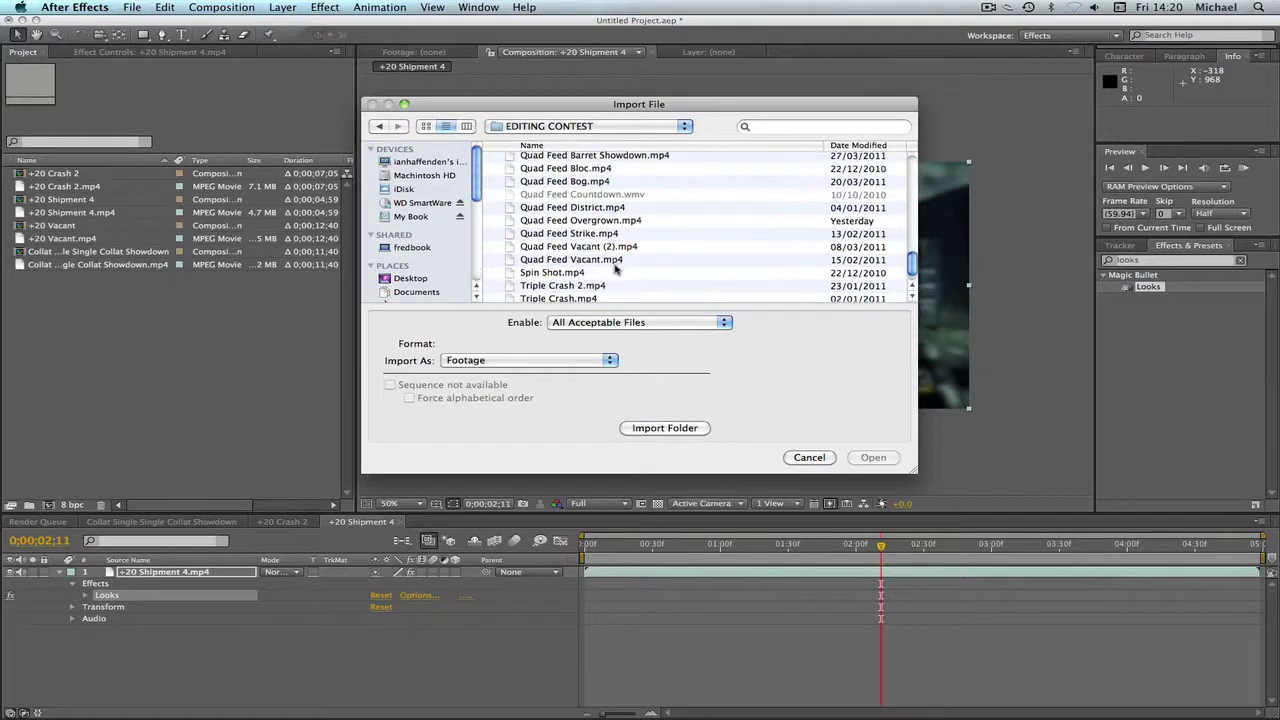
scroll(615, 268, up, 2)
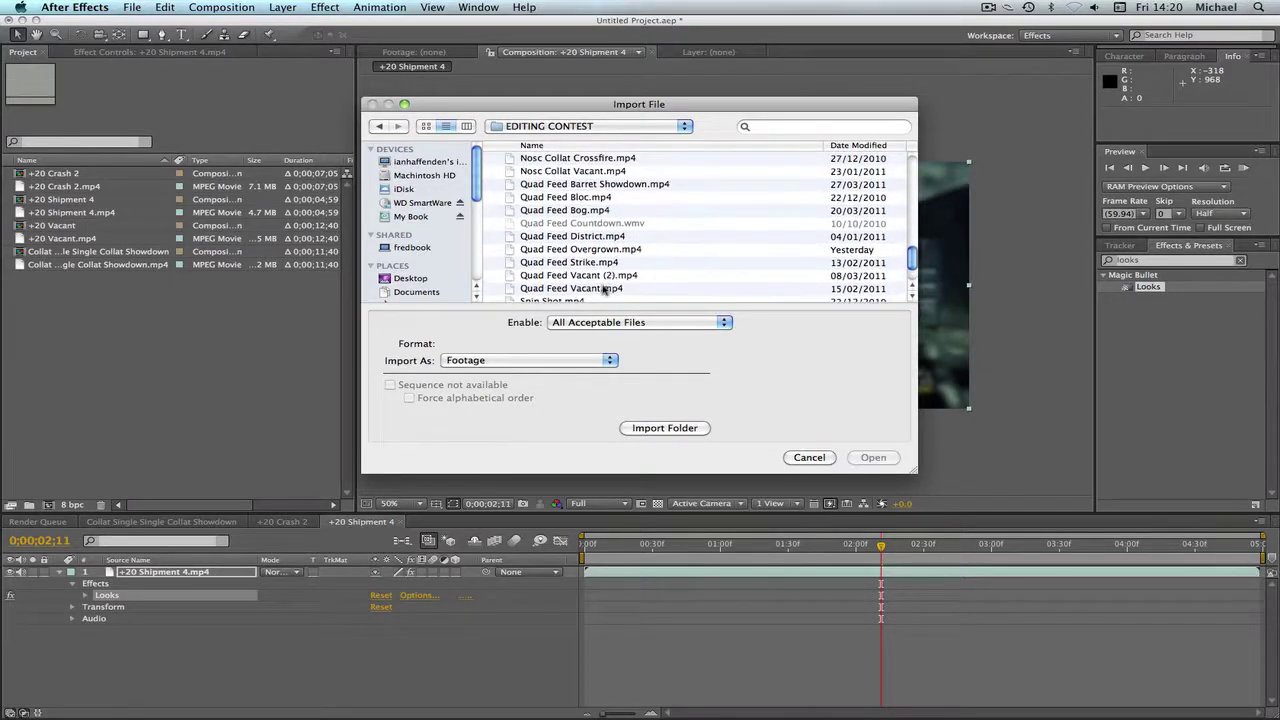
click(605, 288)
double_click(605, 288)
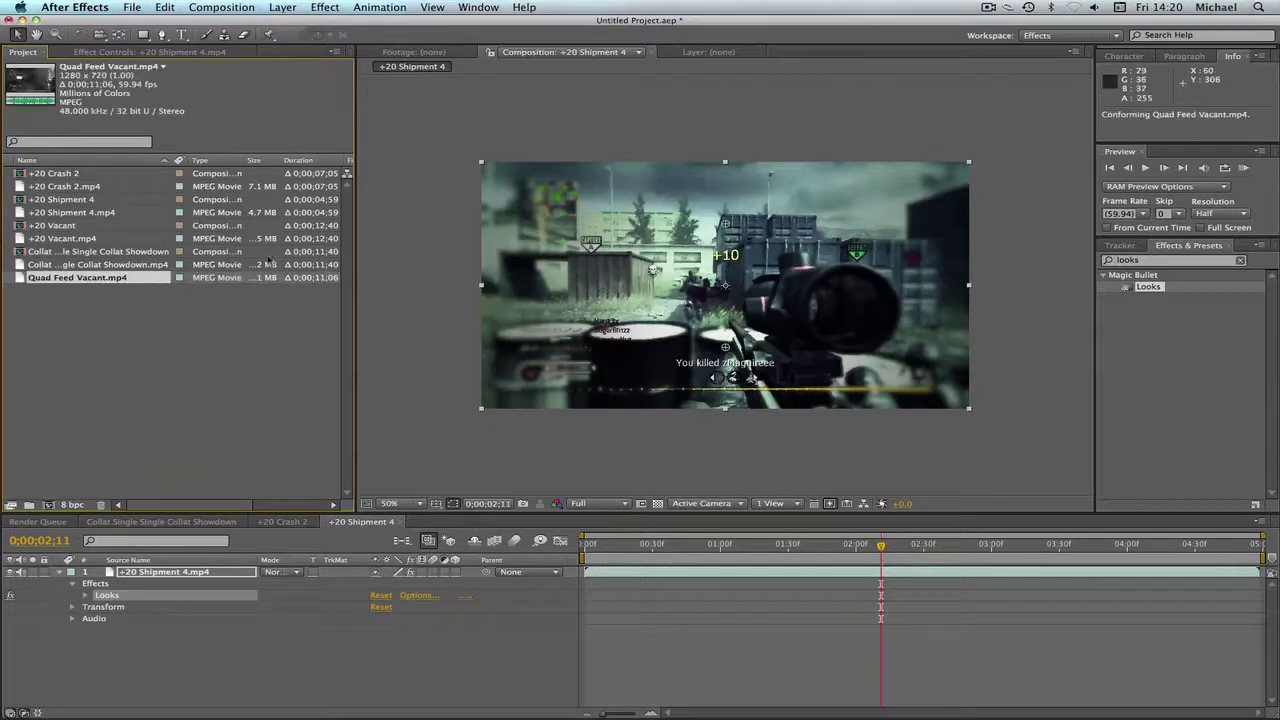
Make a Quad Feed Vacant comp, go to frame 0;00;02;46, and apply the Looks effect.
drag(64, 505, 48, 505)
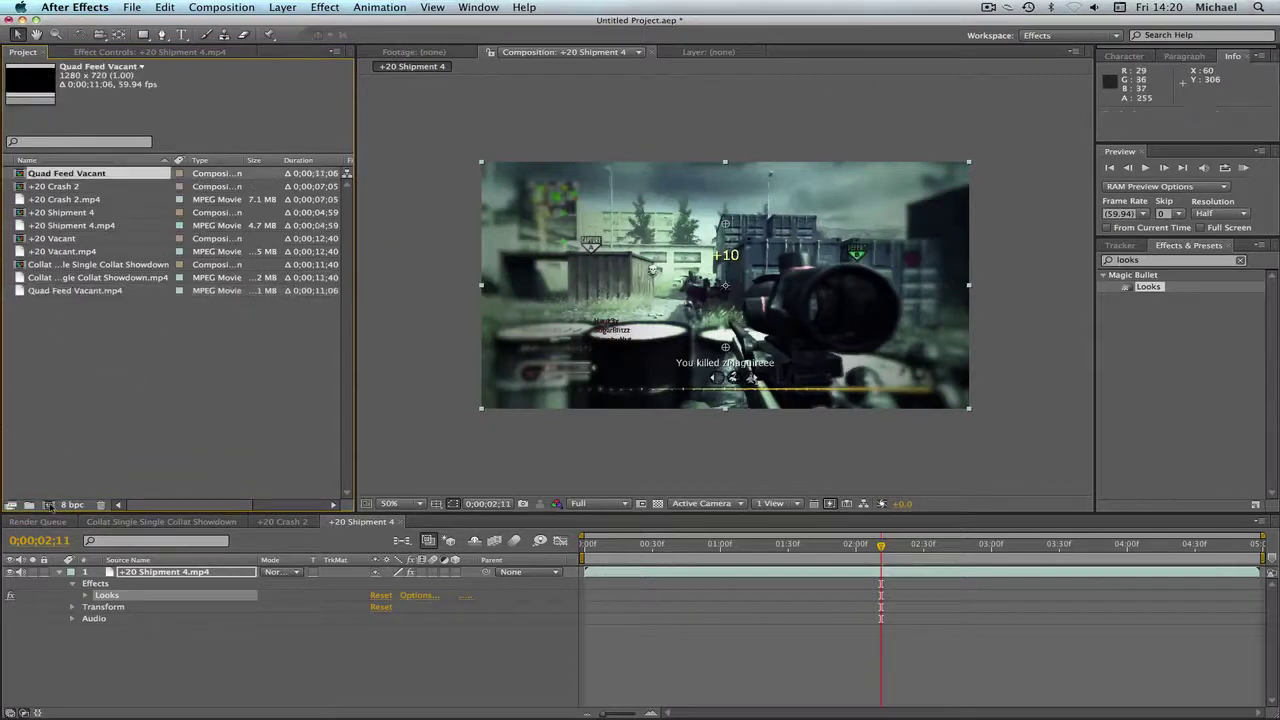
click(662, 545)
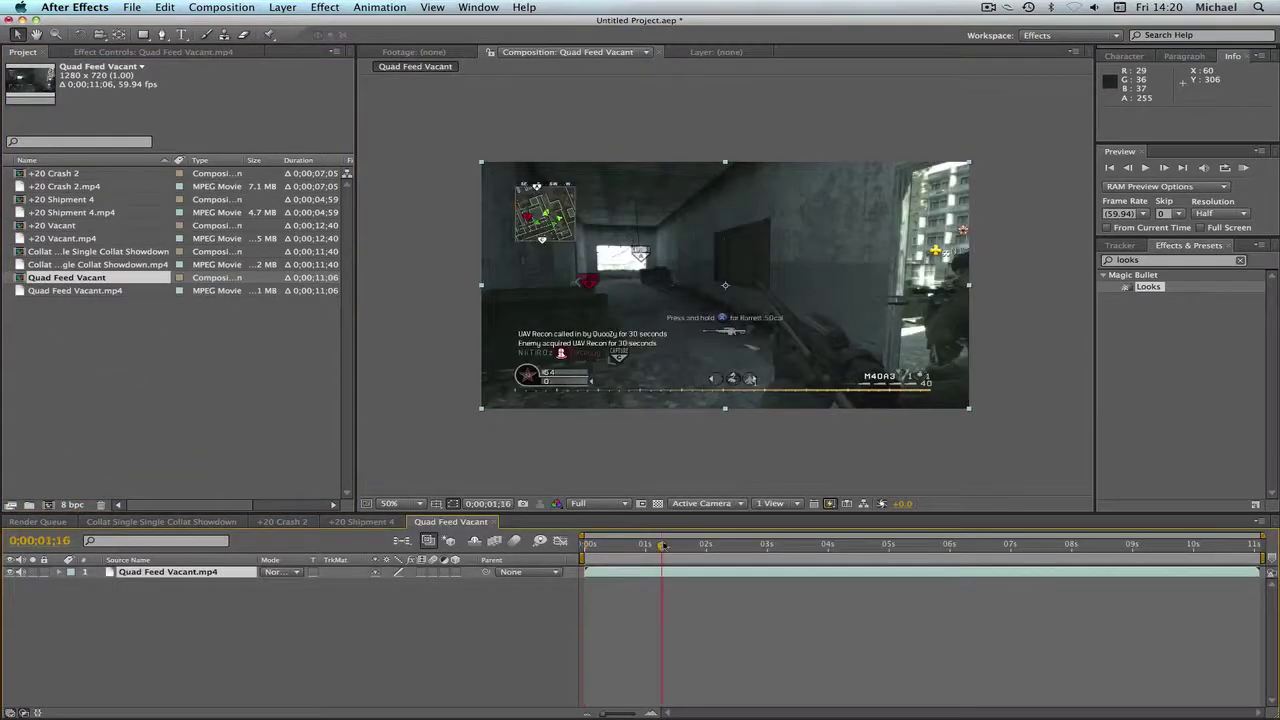
click(716, 545)
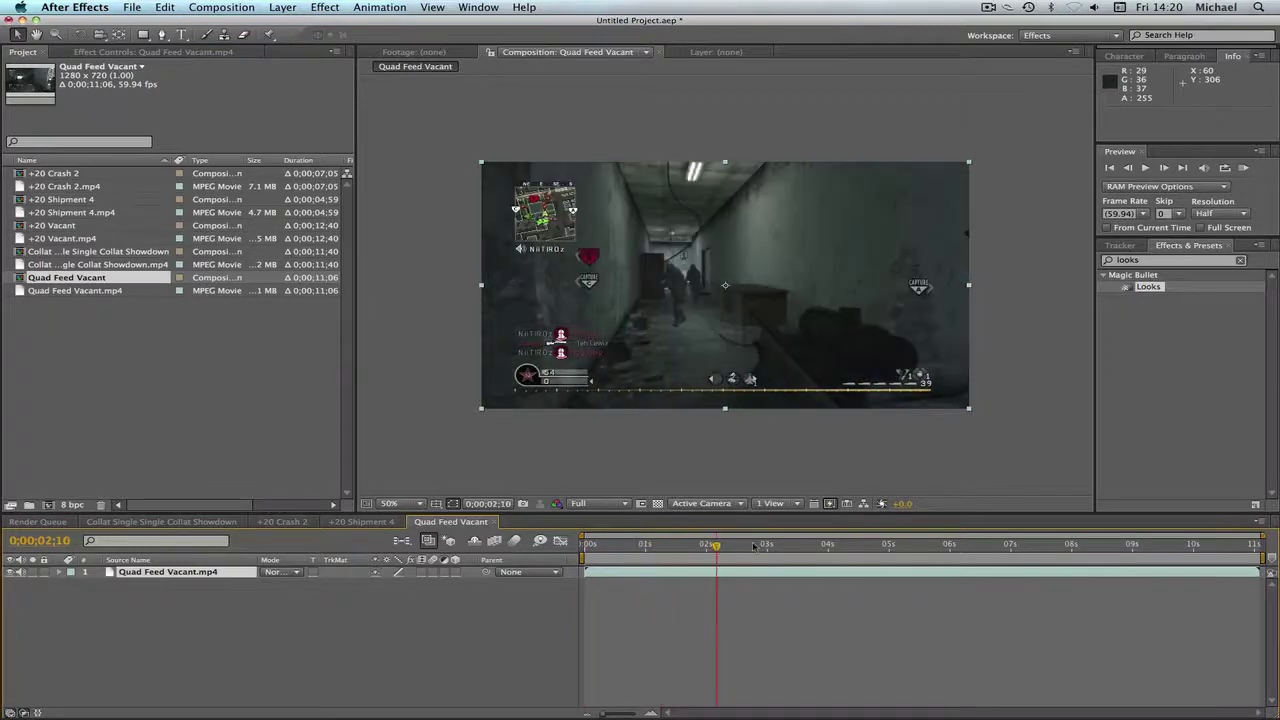
click(753, 545)
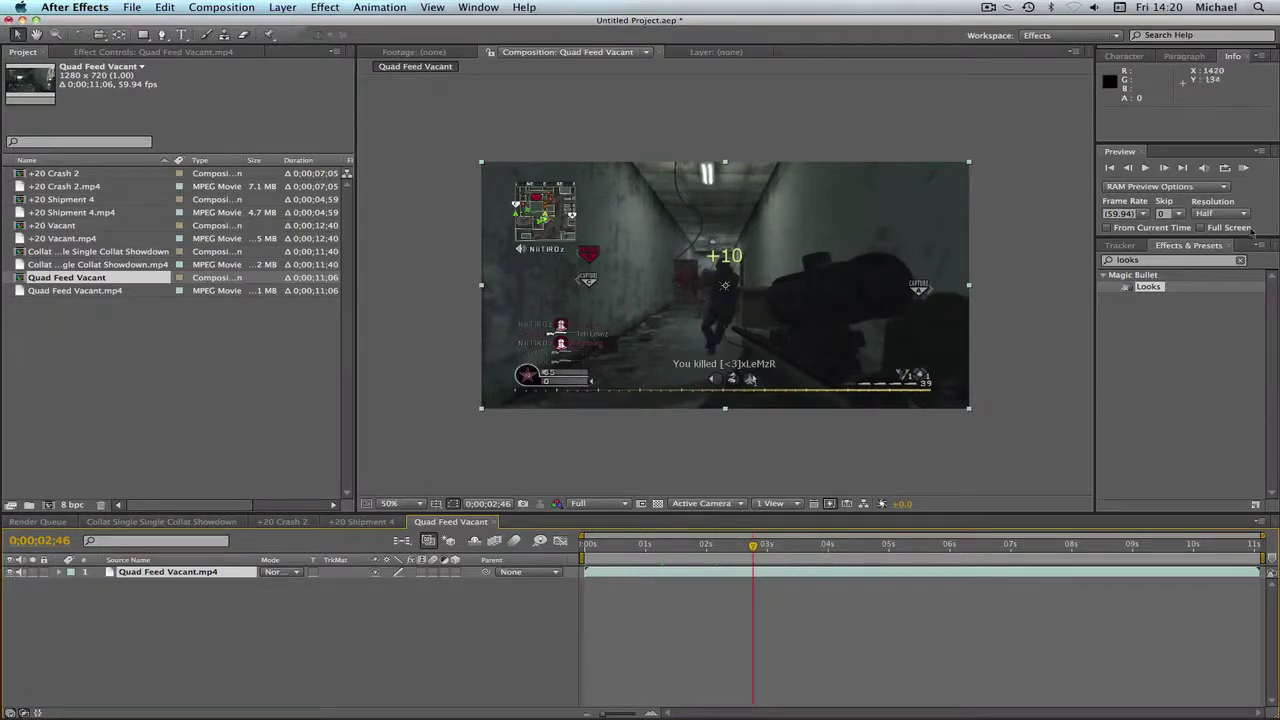
drag(1150, 287, 851, 304)
In LooksBuilder's Open Look File dialog, search for cod4 and pick COD4 Nice.ls3.
click(64, 125)
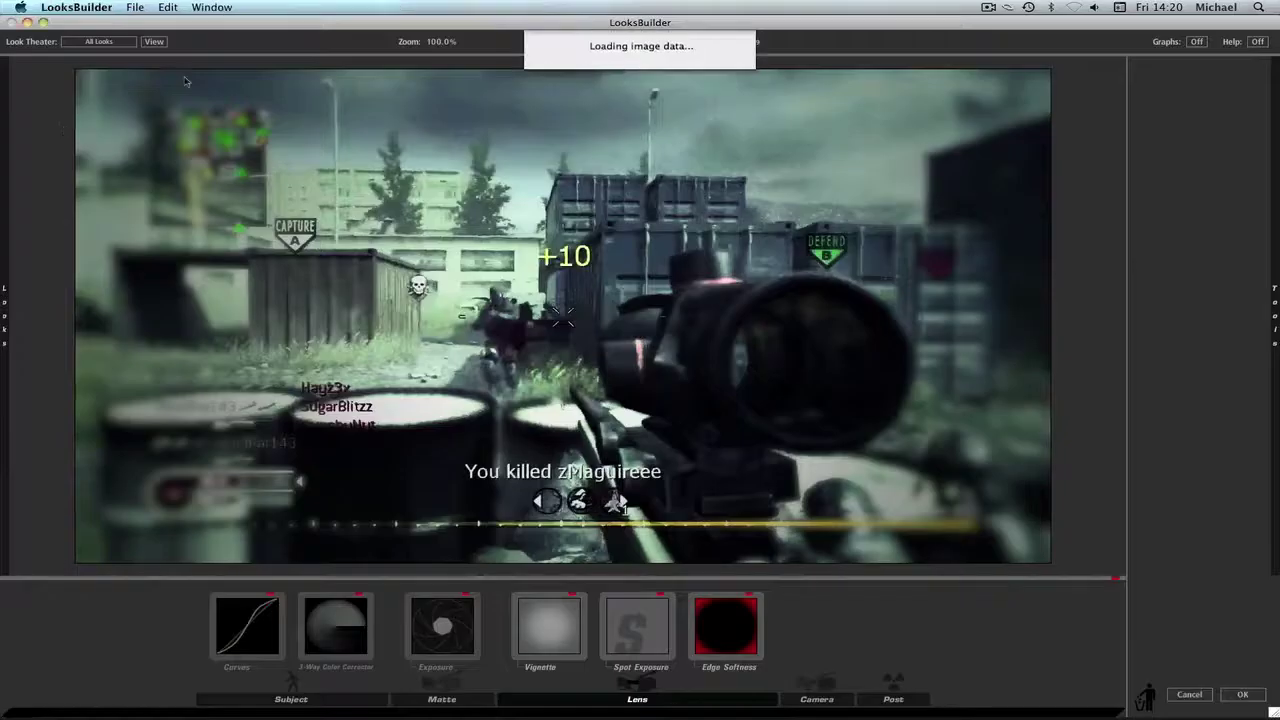
click(135, 7)
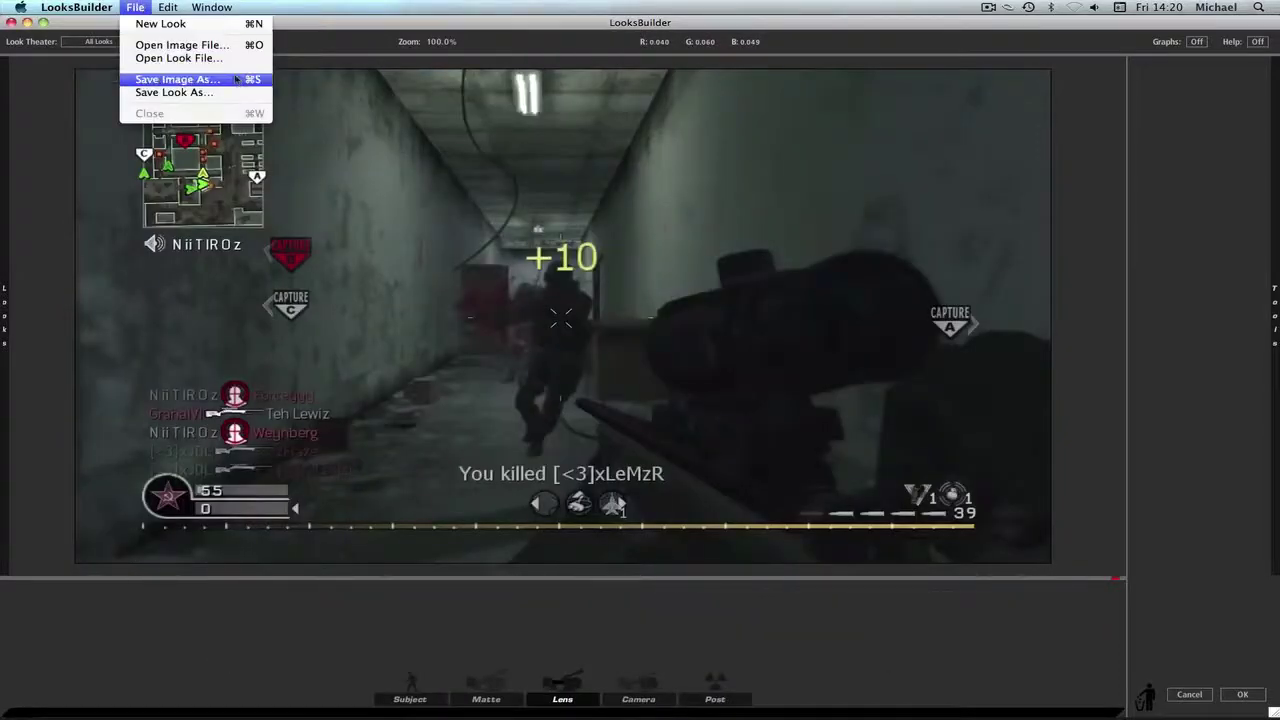
click(172, 58)
click(760, 151)
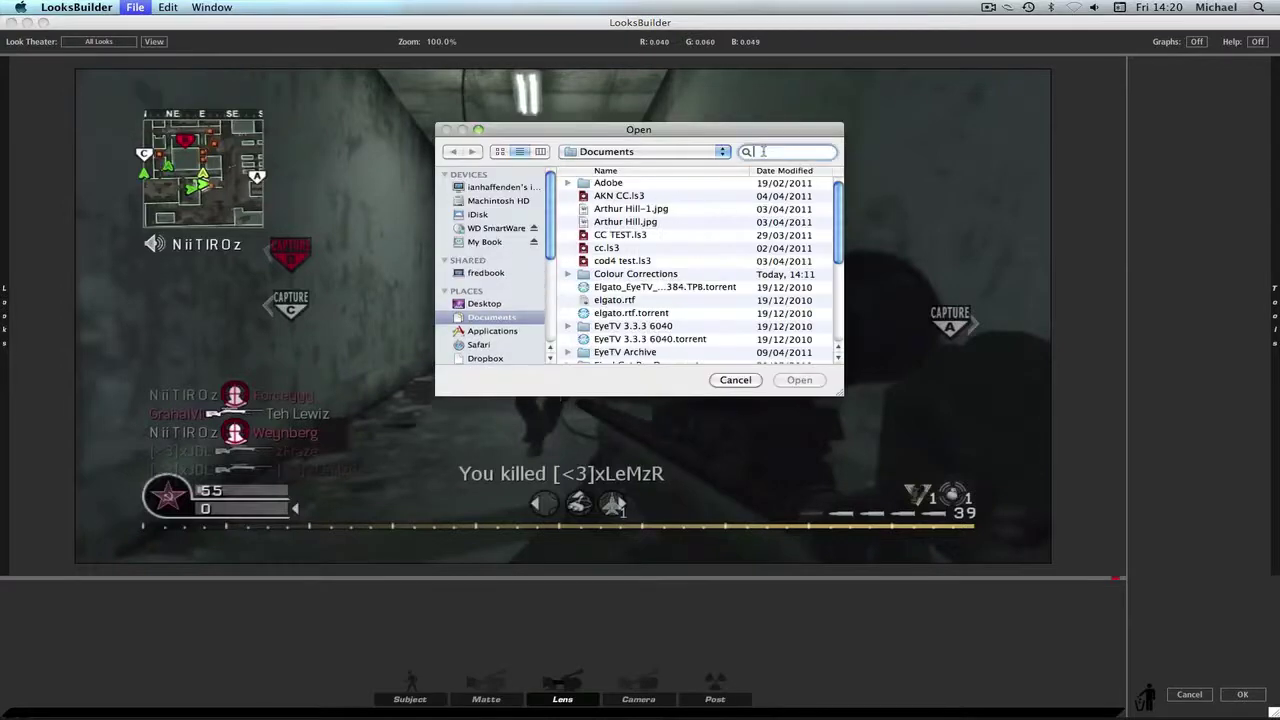
text(cod4)
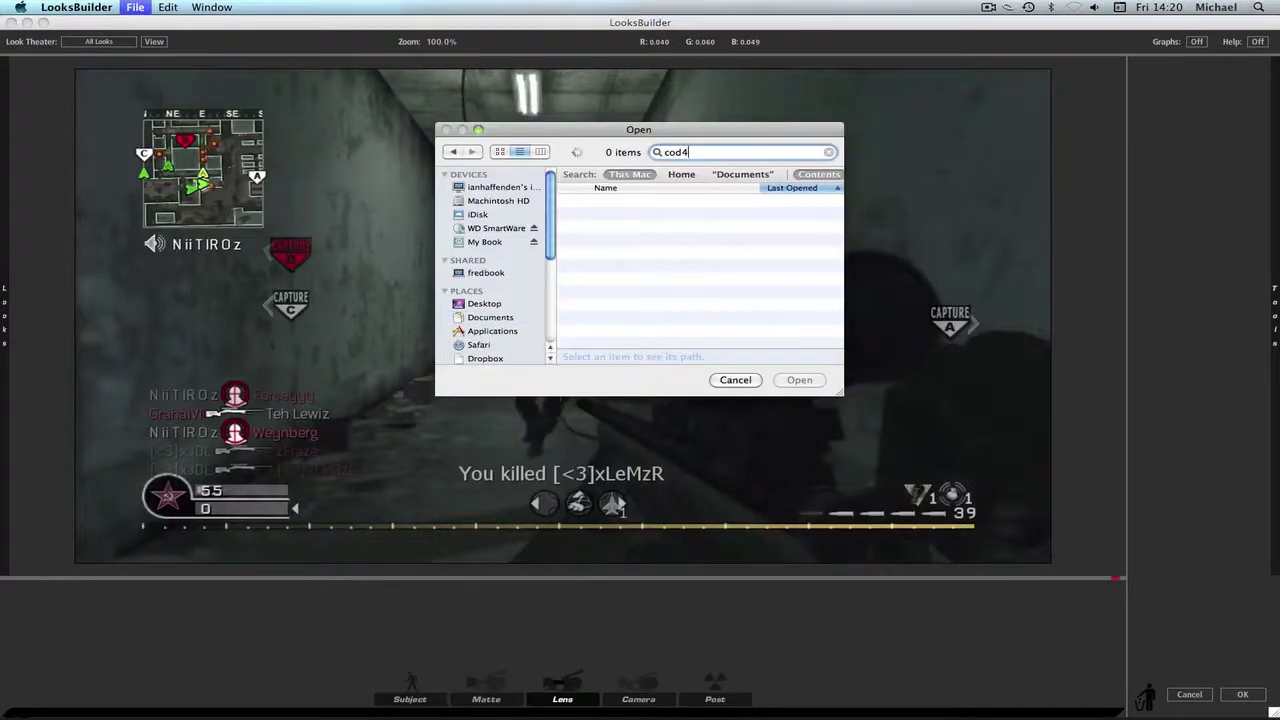
click(637, 200)
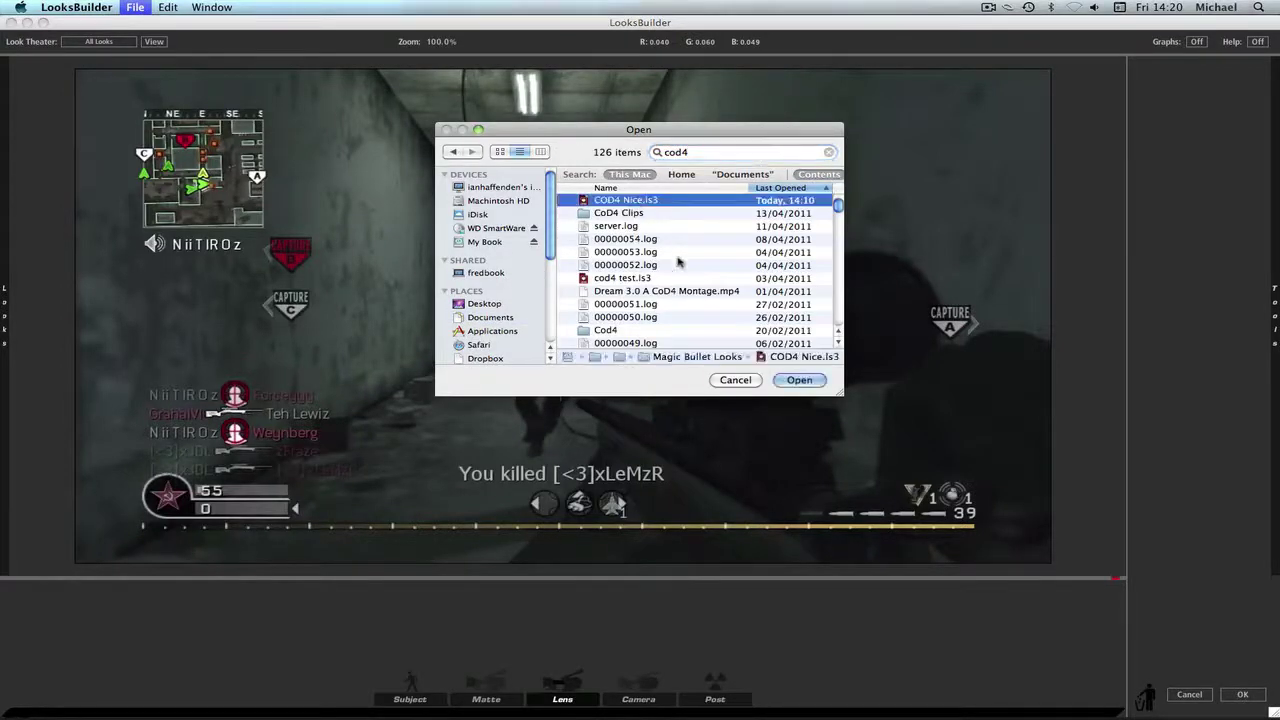
Load the COD4 Nice look and reset its master, green and blue curves to straight lines.
click(799, 380)
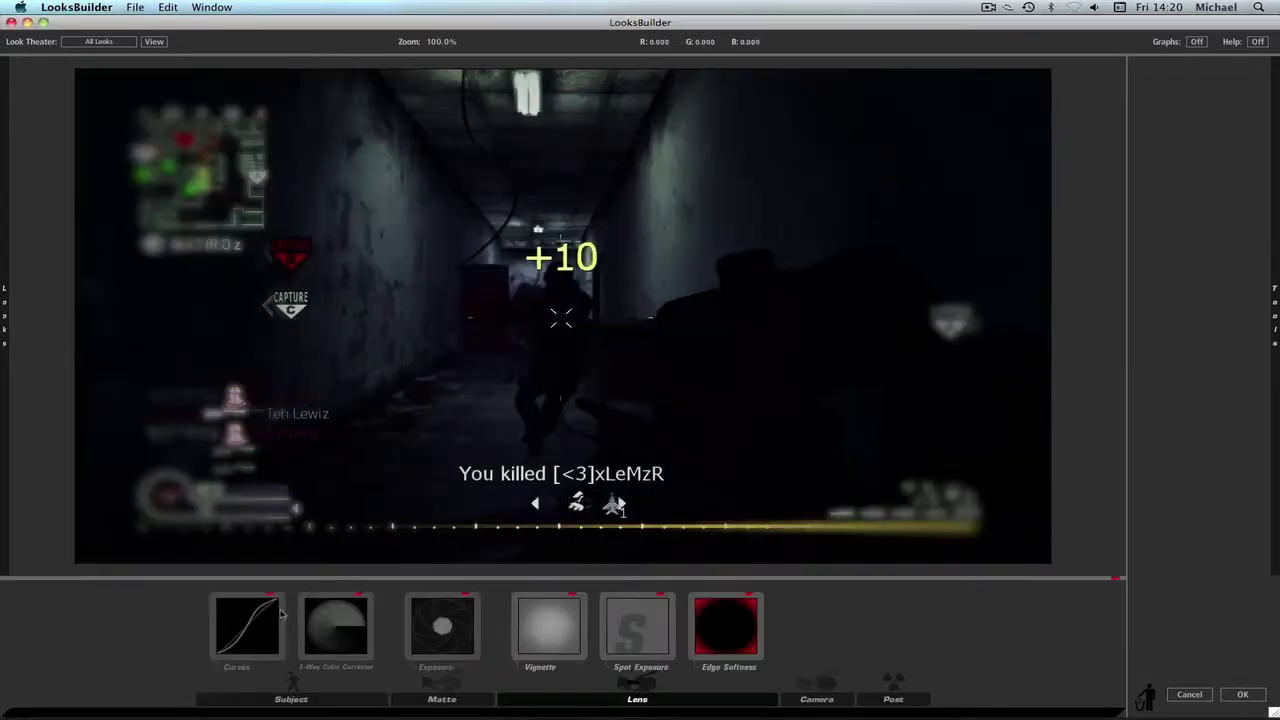
click(268, 622)
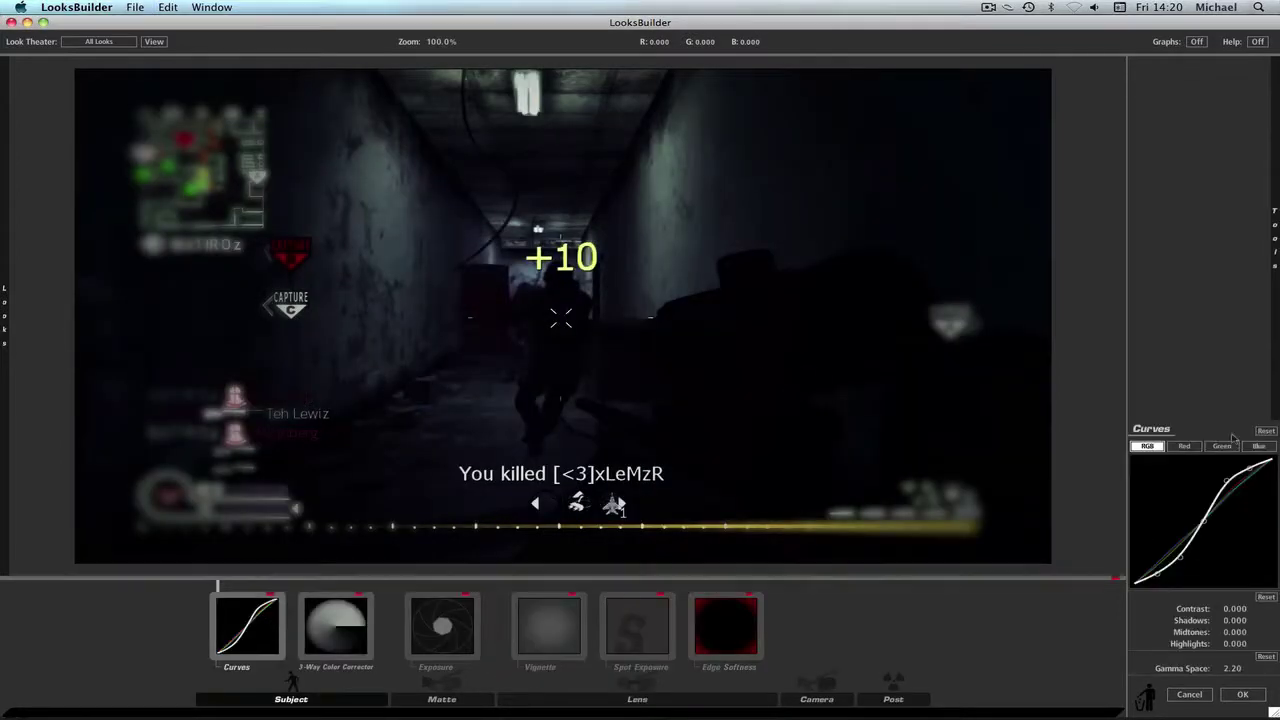
click(1266, 597)
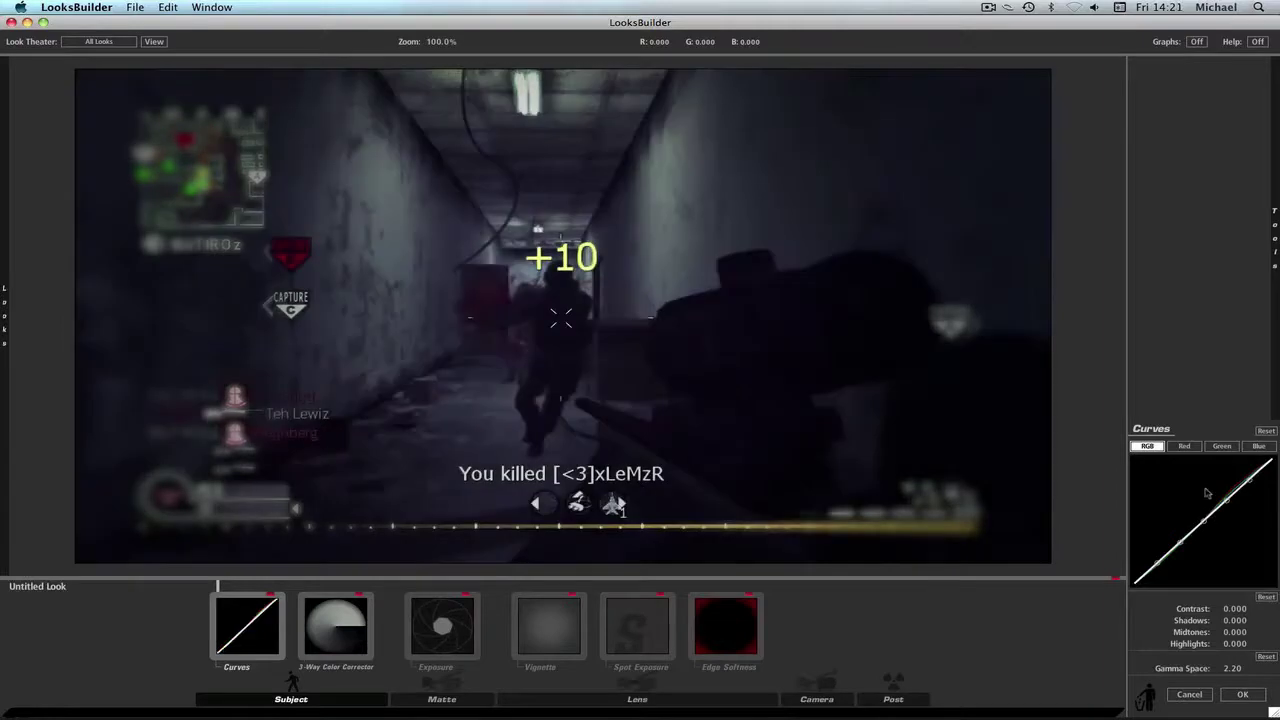
click(1185, 446)
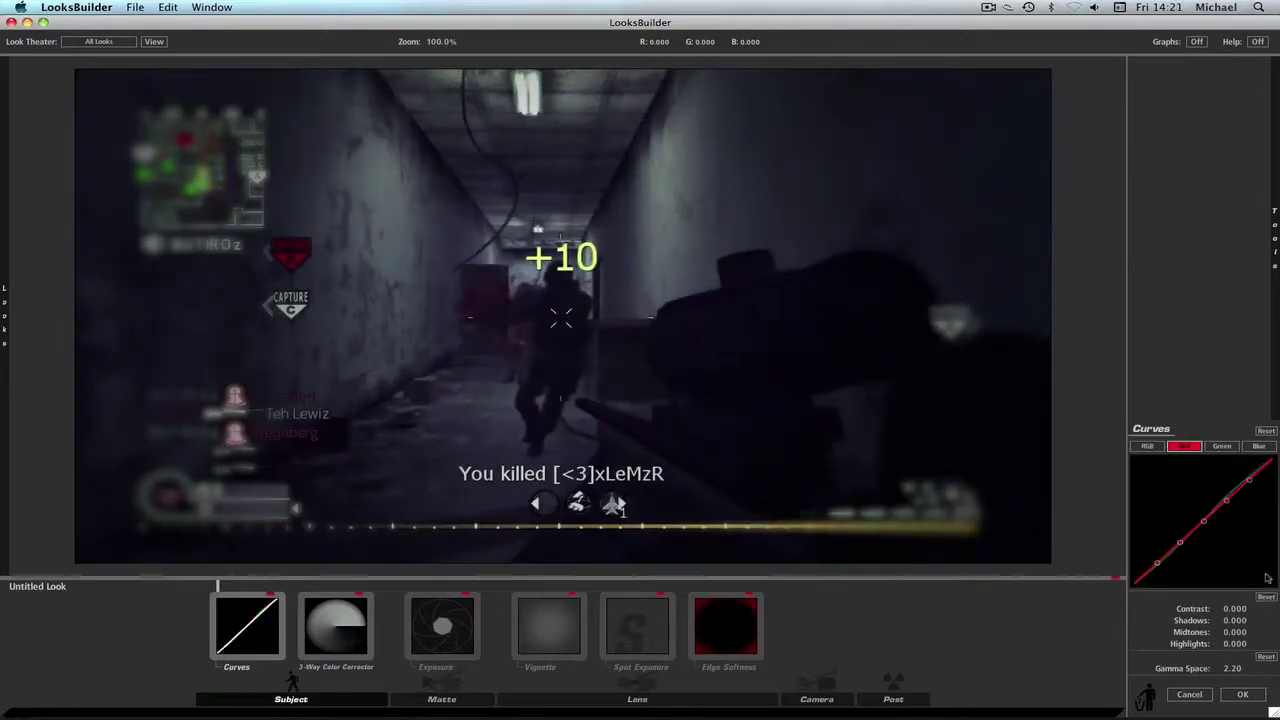
click(1220, 446)
click(1267, 596)
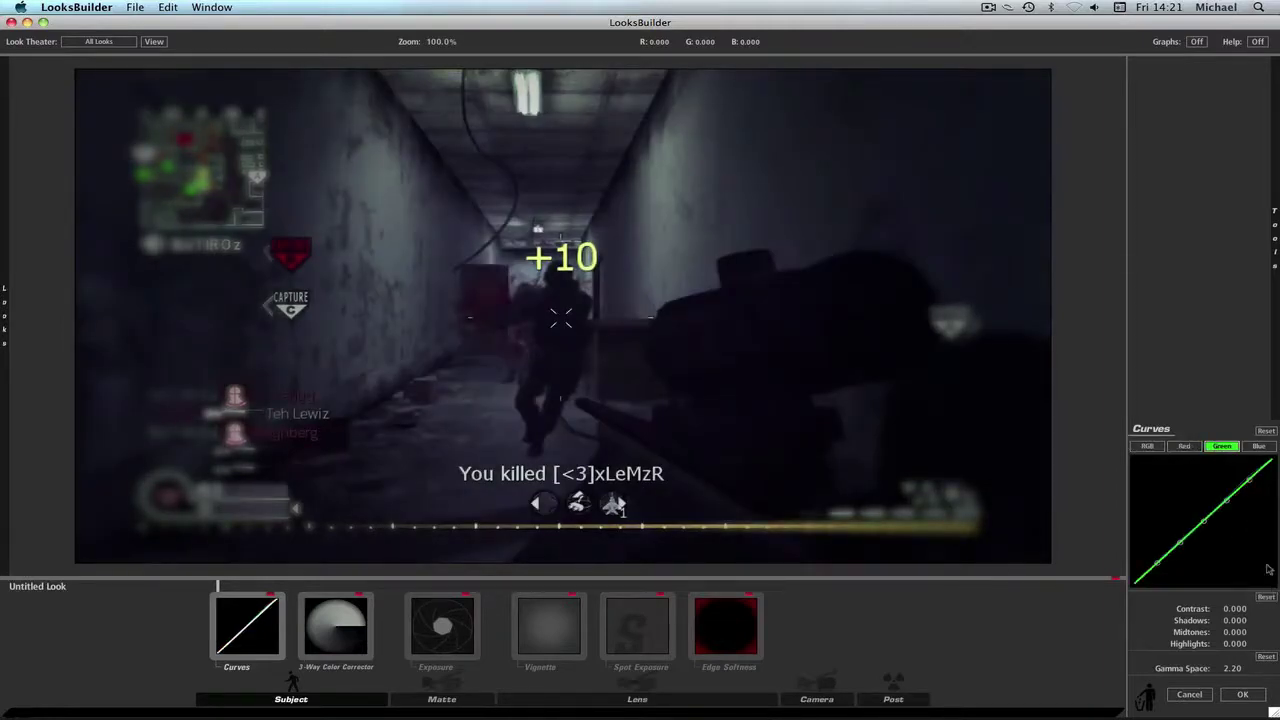
click(1262, 446)
click(1260, 599)
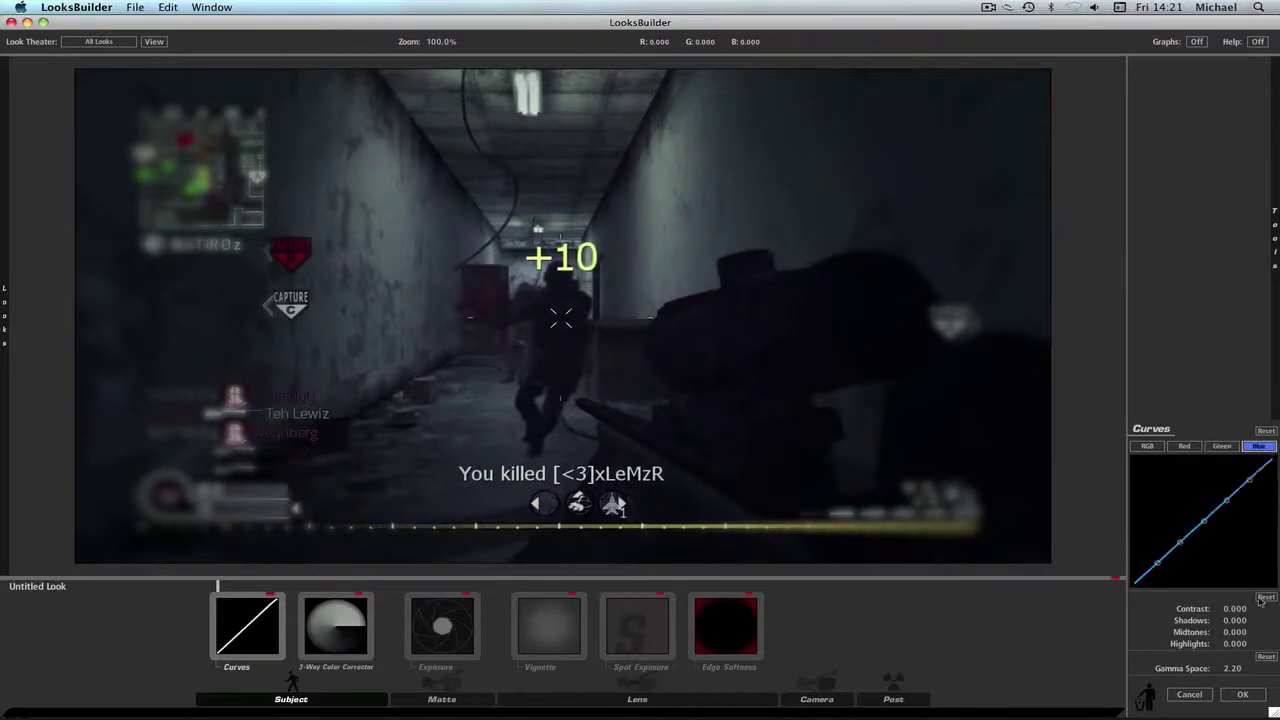
click(548, 626)
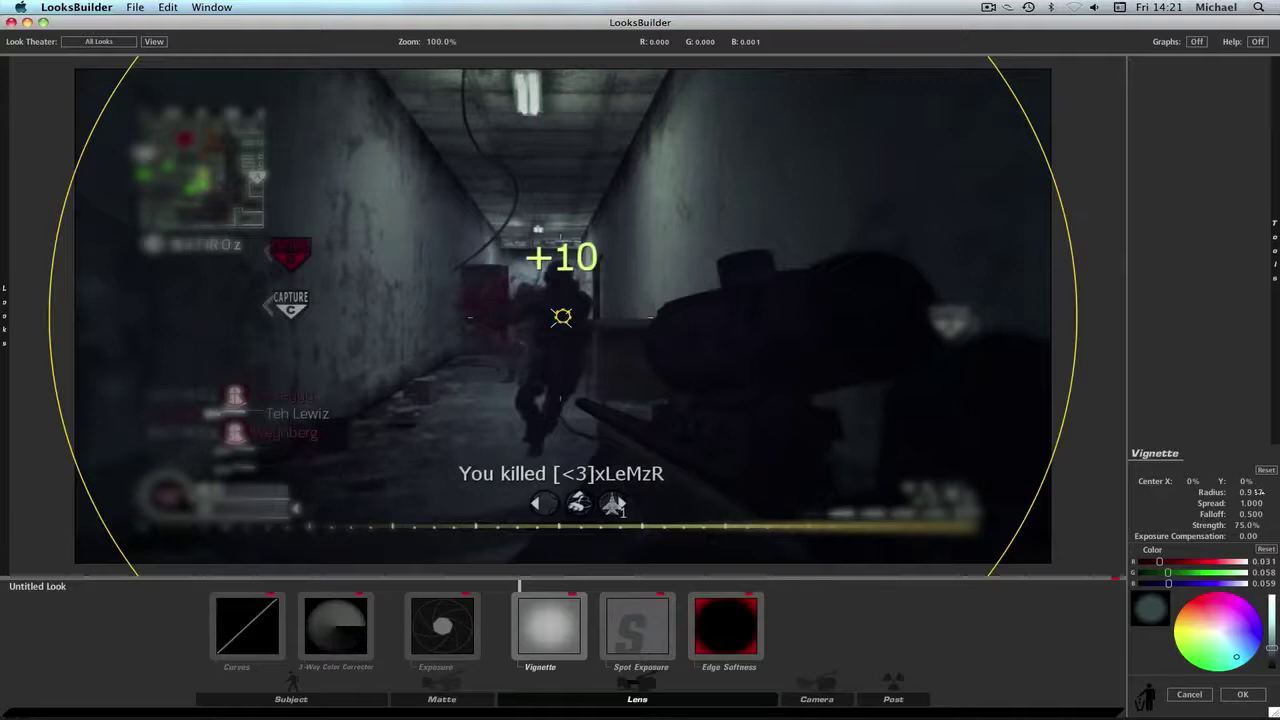
Lower the vignette Spread from 0.667 to 0.328.
mouse_move(1252, 503)
mouse_down()
mouse_move(1230, 503)
mouse_move(1262, 505)
mouse_up()
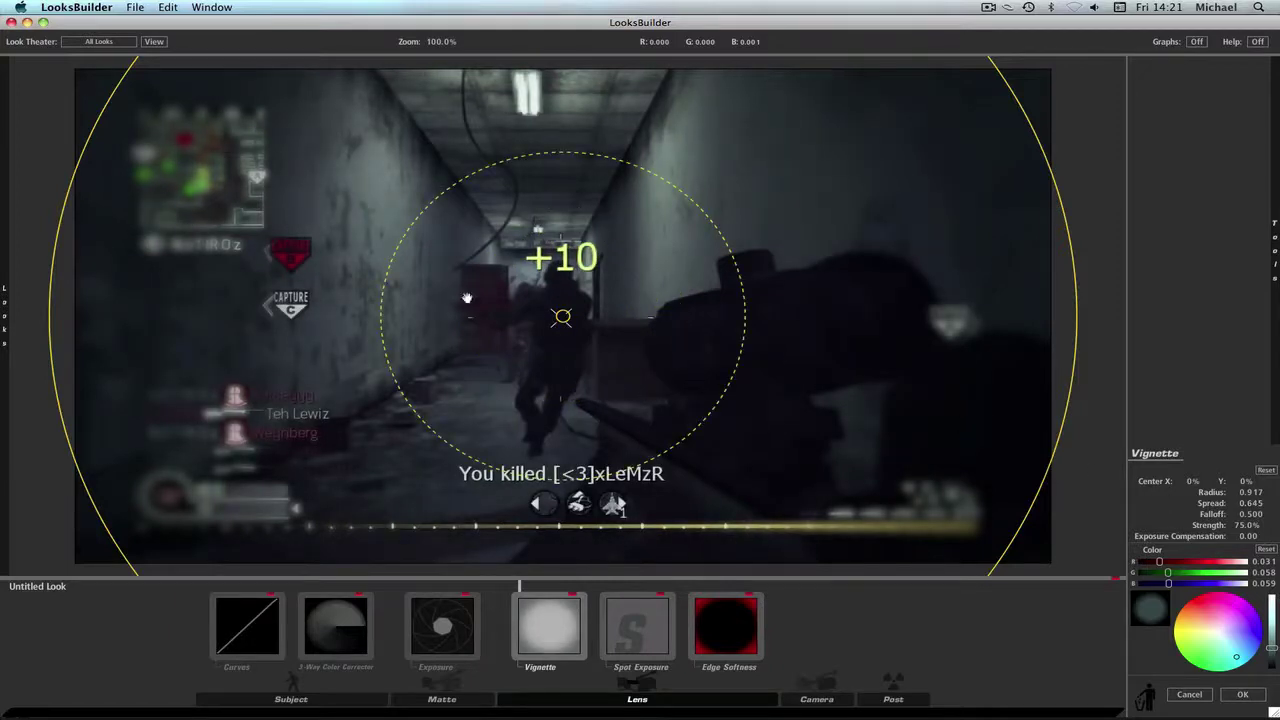
drag(1243, 503, 1262, 503)
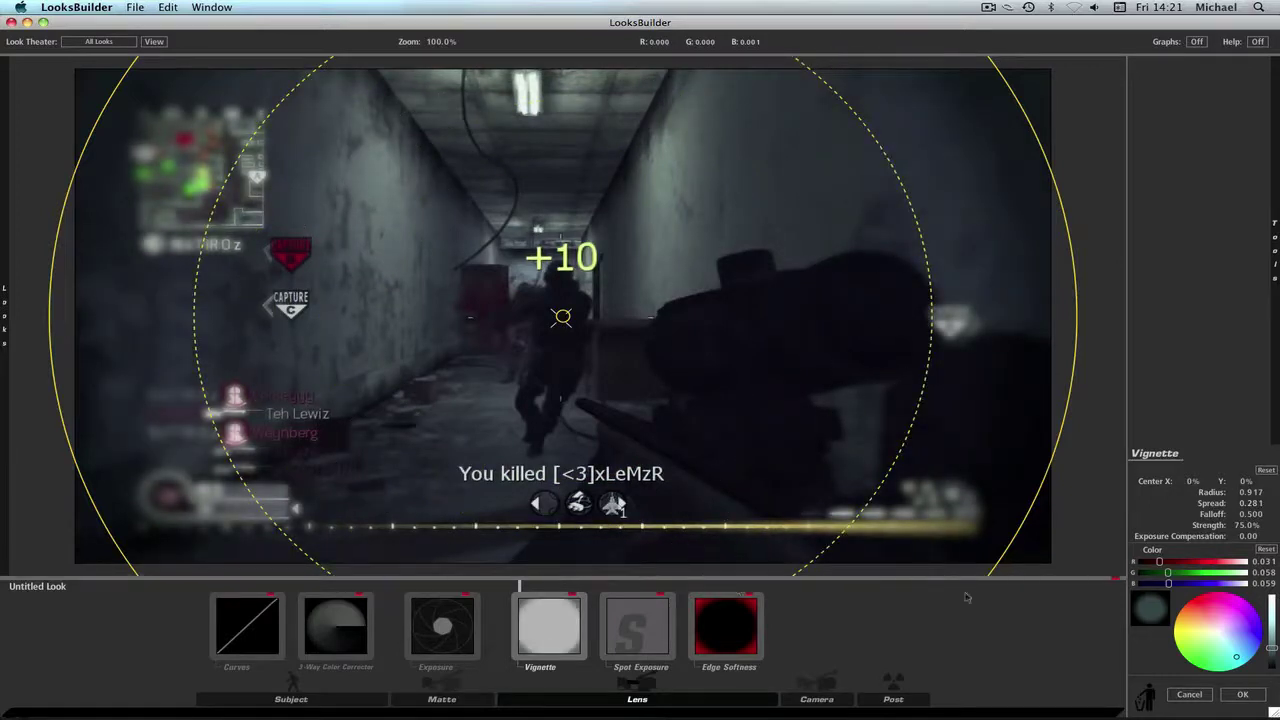
drag(1243, 503, 1243, 503)
Lift the upper RGB curve point and pull the shadow point down into an S-curve.
click(232, 620)
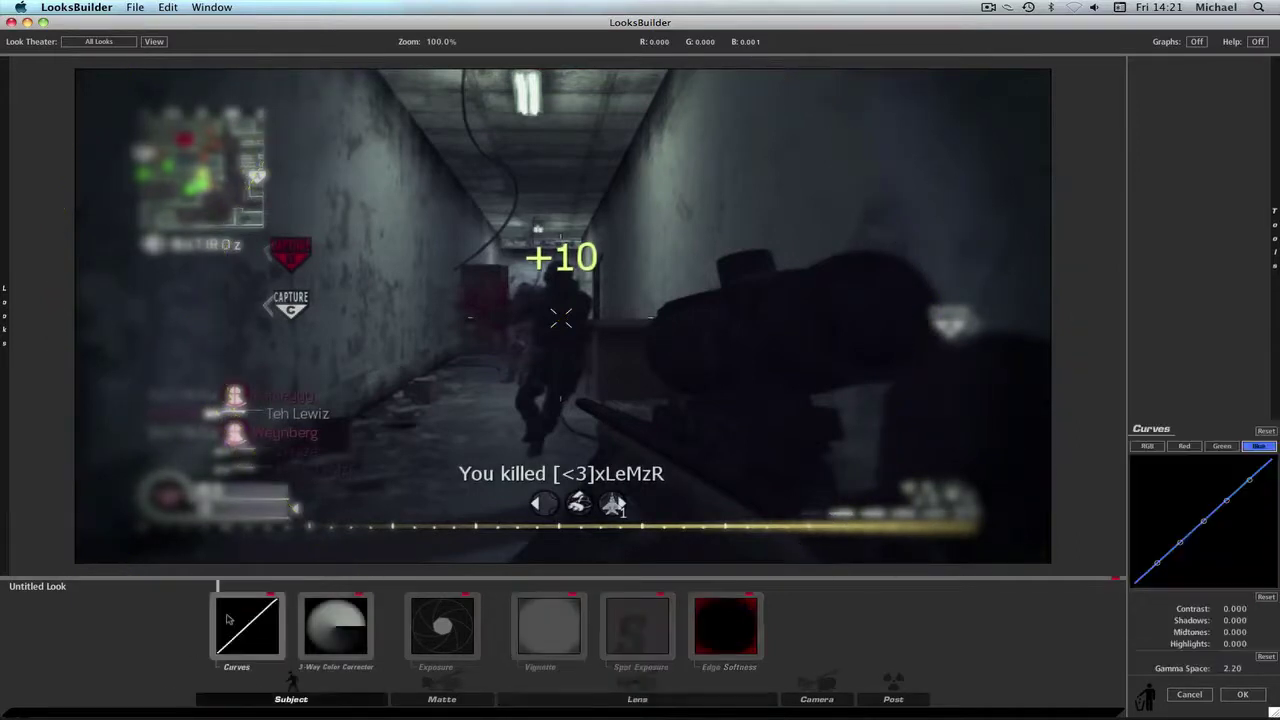
click(1147, 446)
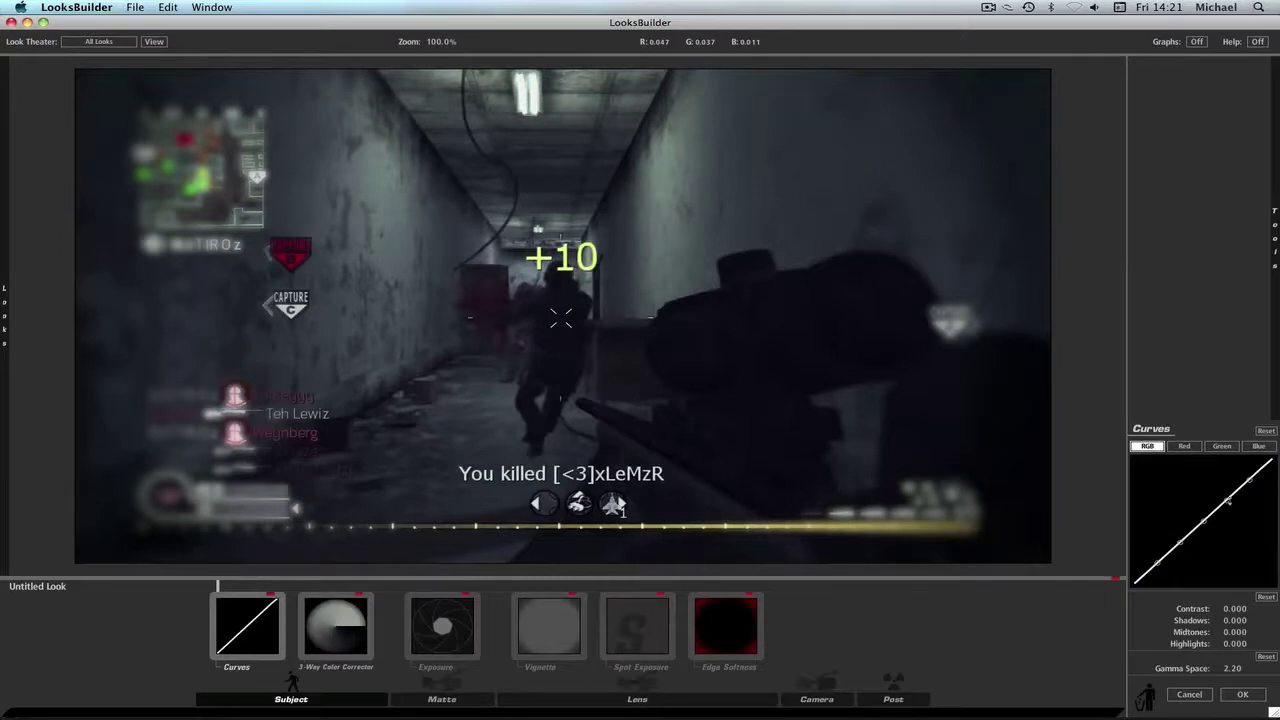
drag(1250, 480, 1253, 468)
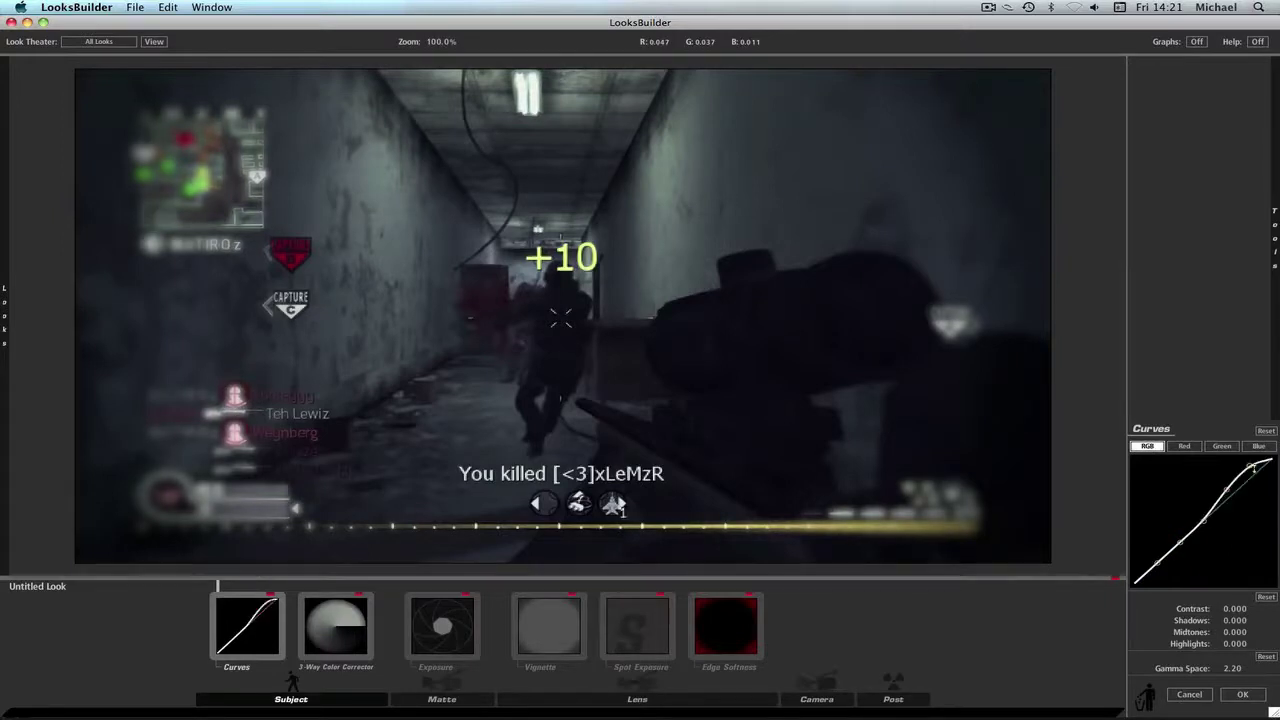
drag(1183, 540, 1157, 571)
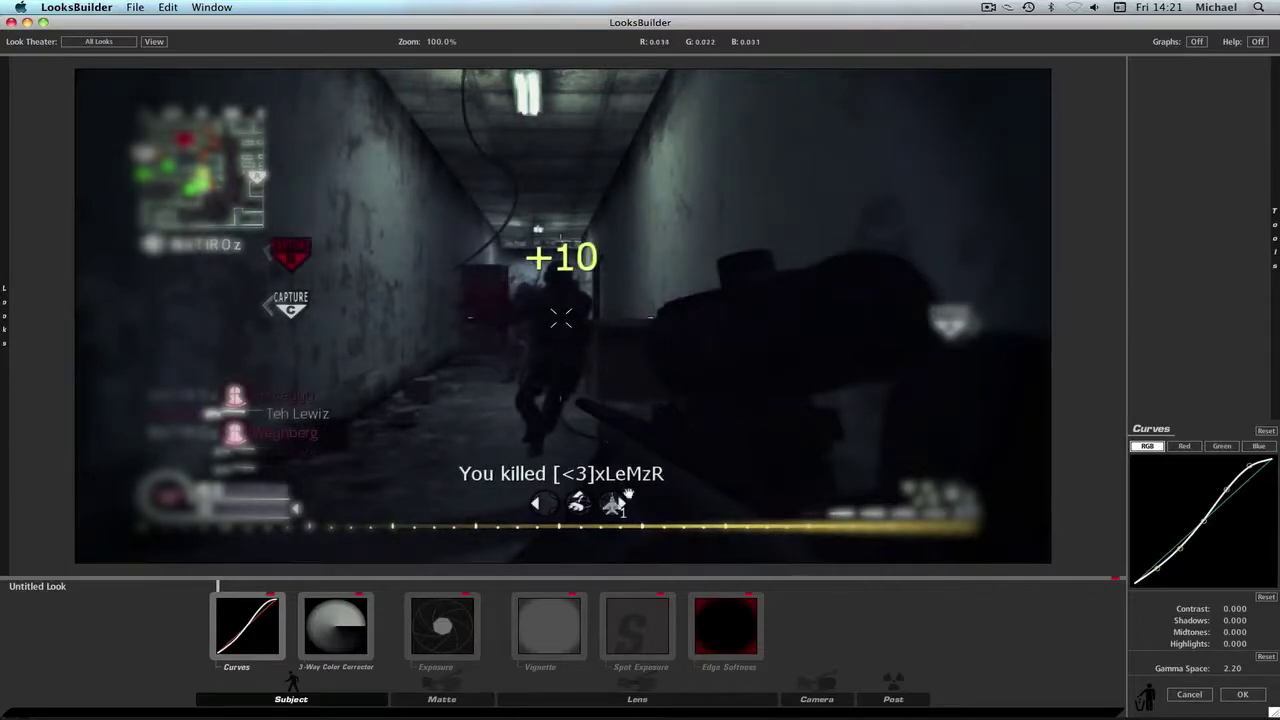
Raise the red curve's upper points and shape the green curve into a gentle S.
click(1184, 446)
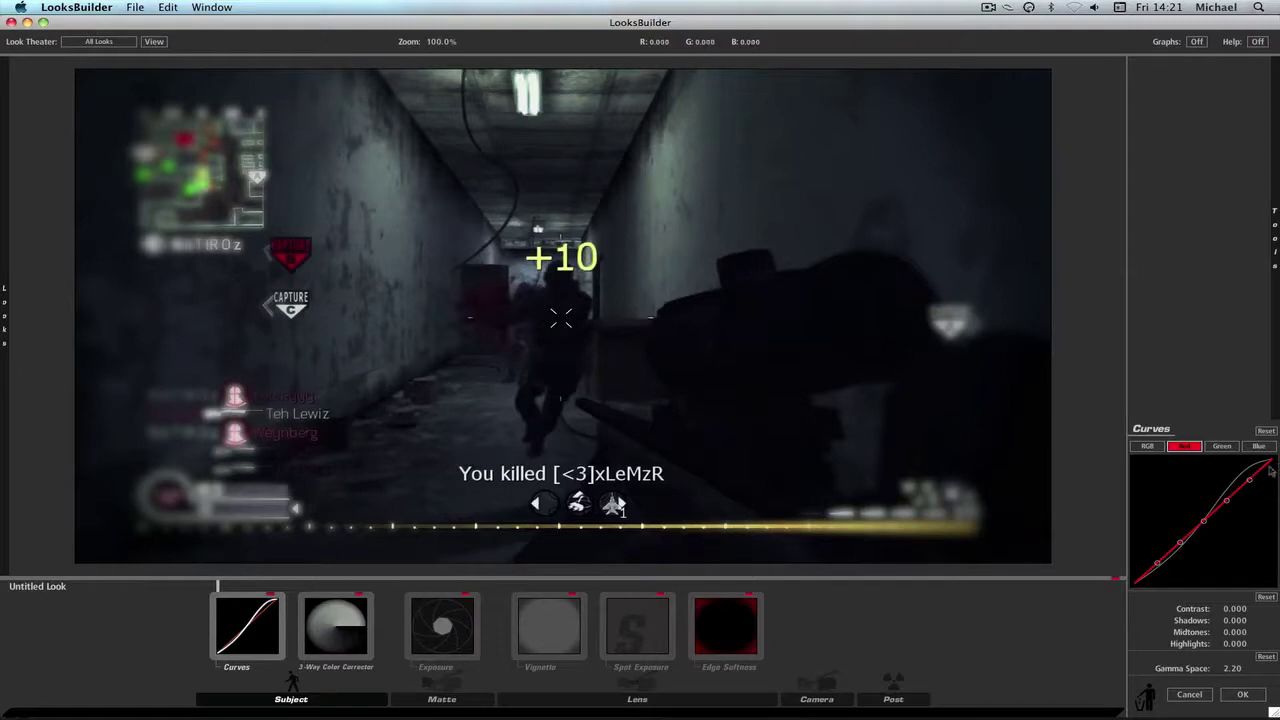
drag(1250, 480, 1227, 490)
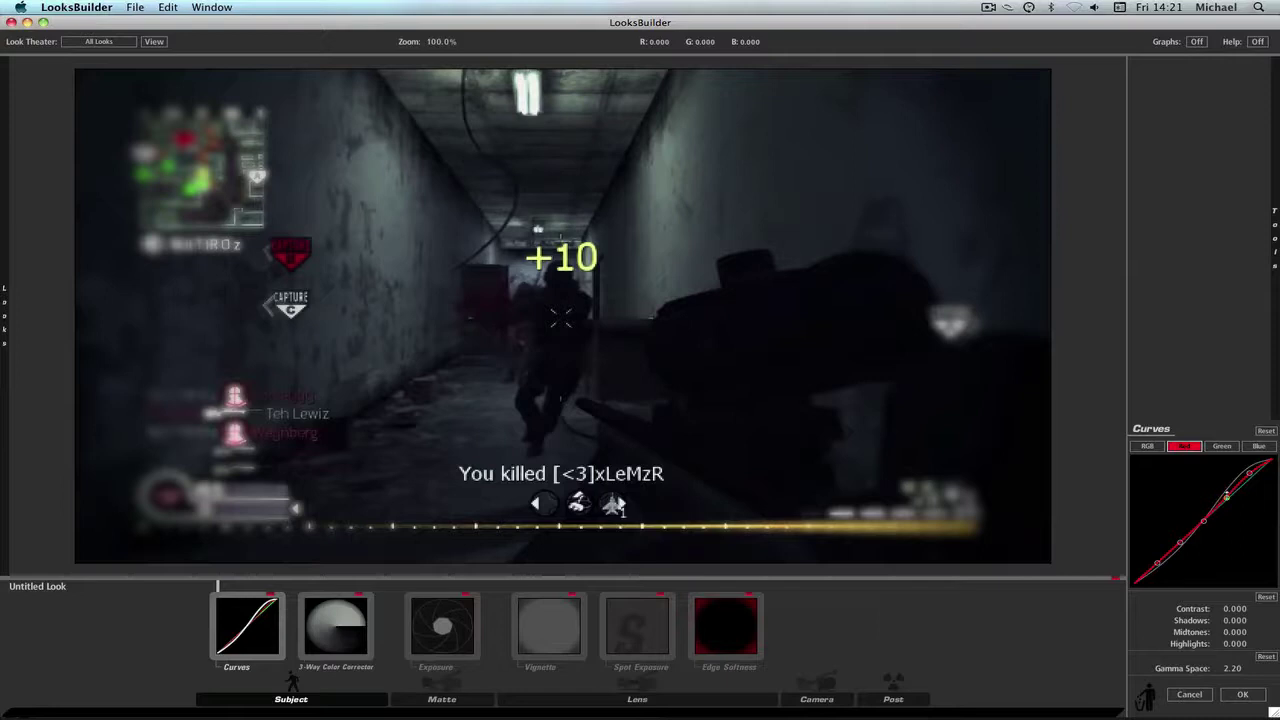
click(1221, 446)
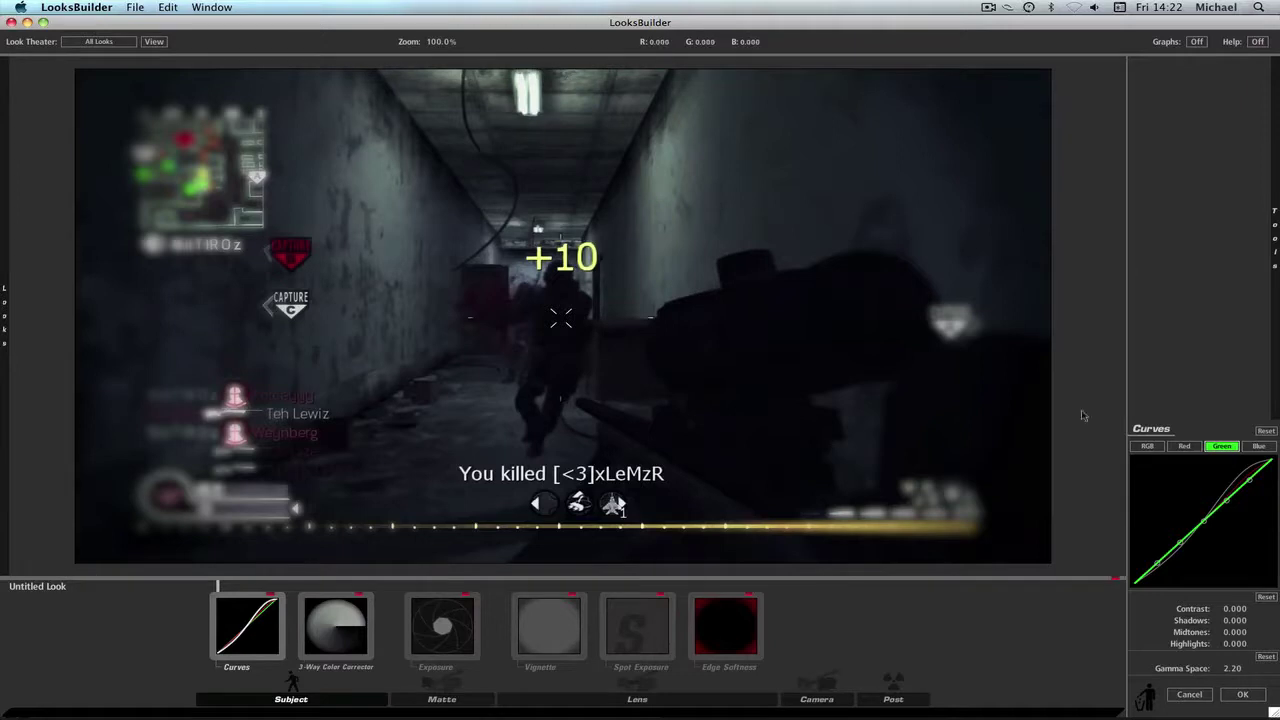
mouse_move(1244, 487)
mouse_down()
mouse_move(1228, 490)
mouse_move(1250, 477)
mouse_up()
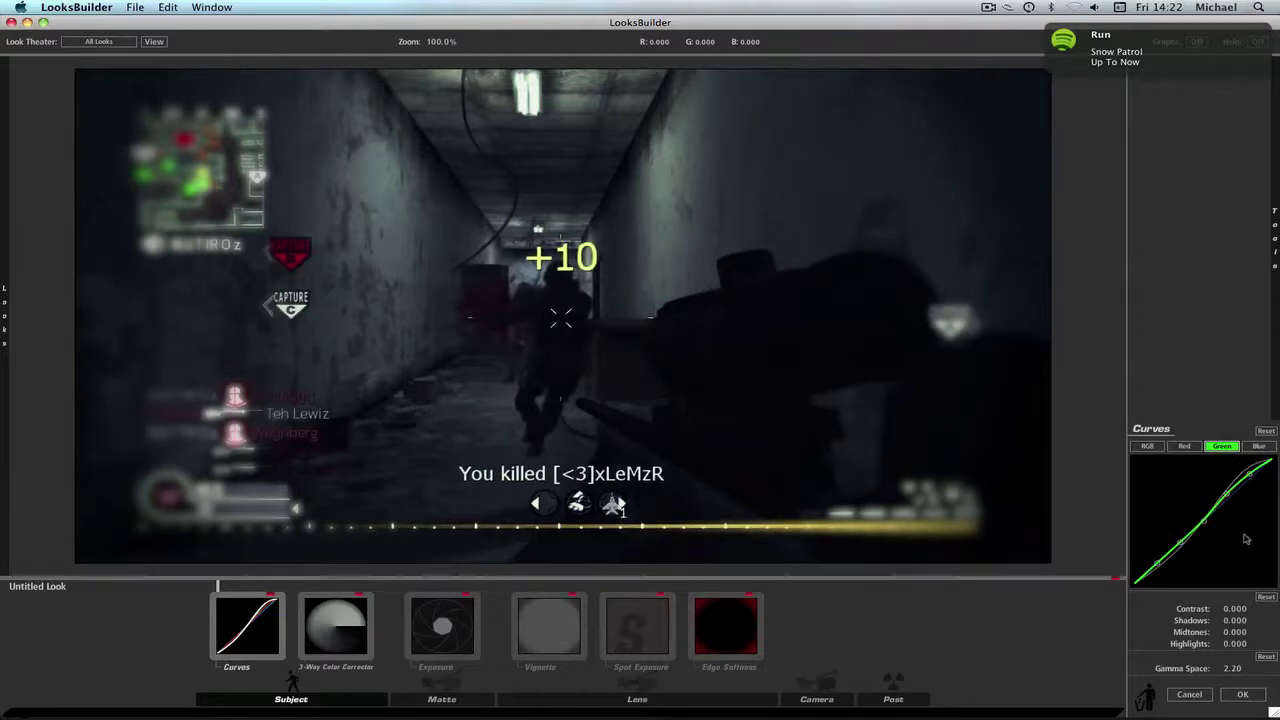
drag(1184, 541, 1181, 549)
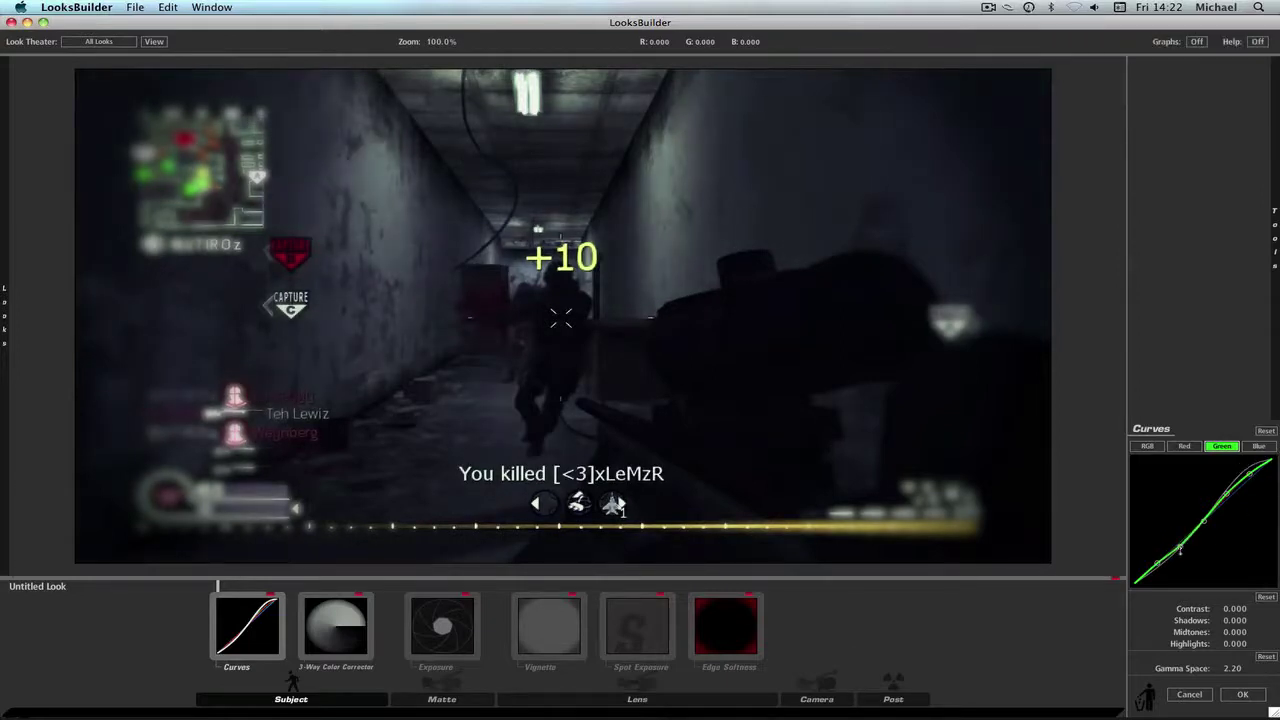
Set the Edge Softness spread to 0.326.
click(1258, 446)
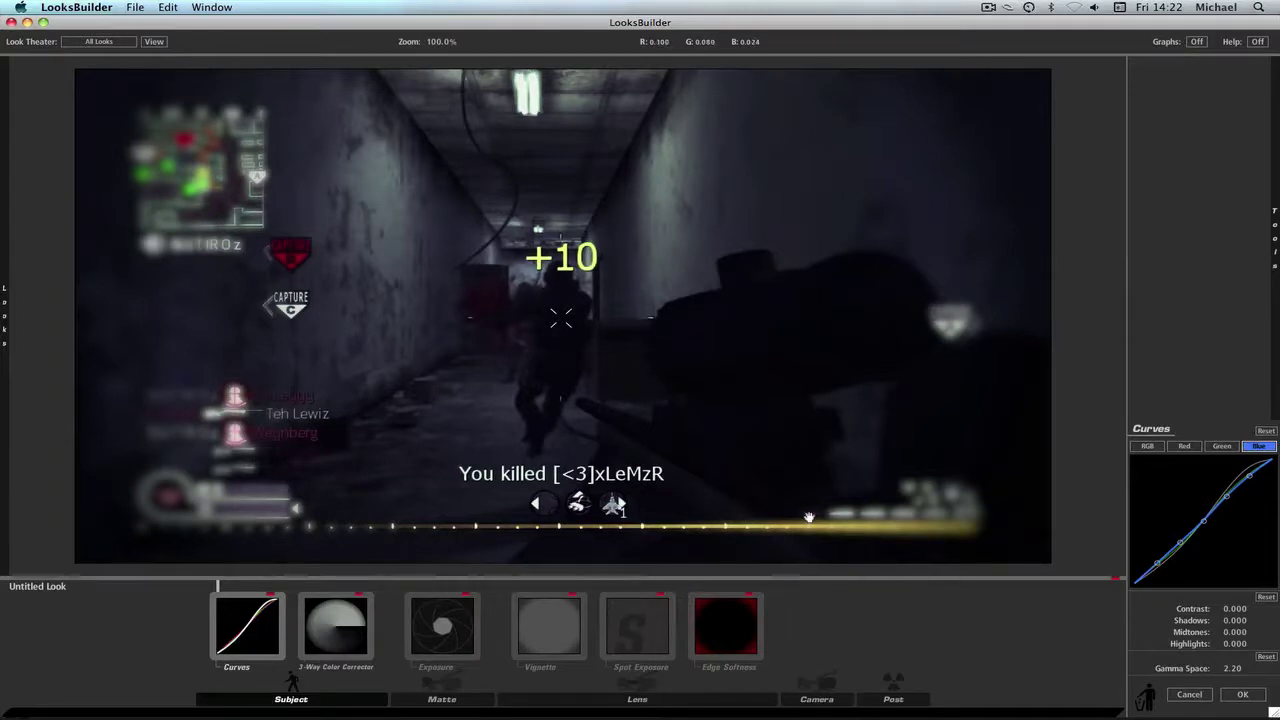
click(726, 614)
mouse_move(880, 467)
mouse_down()
mouse_move(906, 487)
mouse_move(905, 464)
mouse_up()
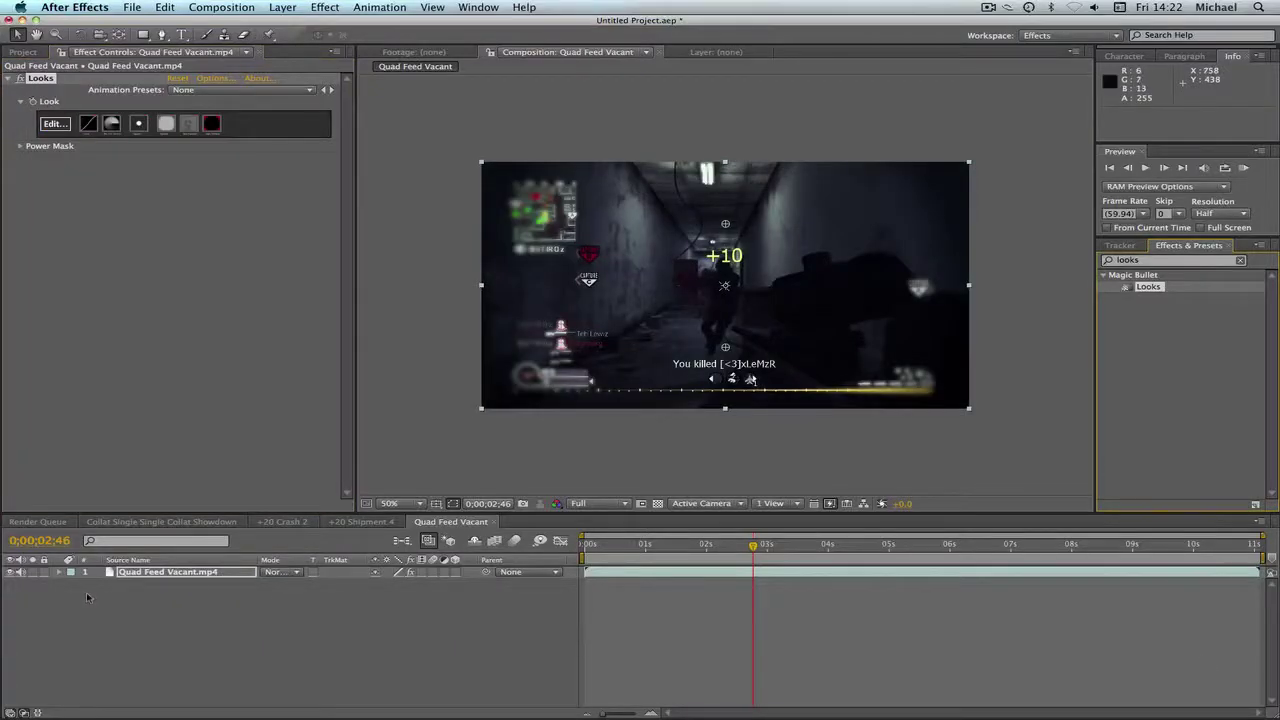
Reveal Looks under layer 1's Effects and toggle it off and on twice, leaving it enabled.
click(59, 572)
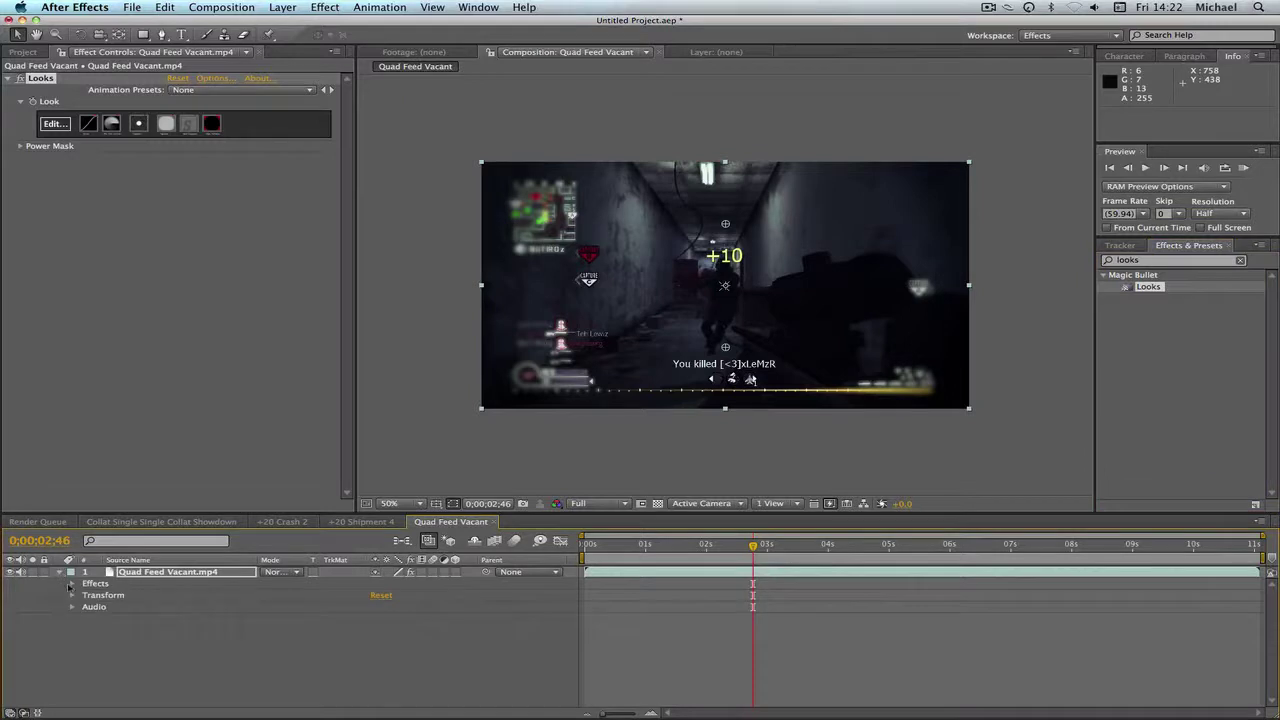
click(71, 584)
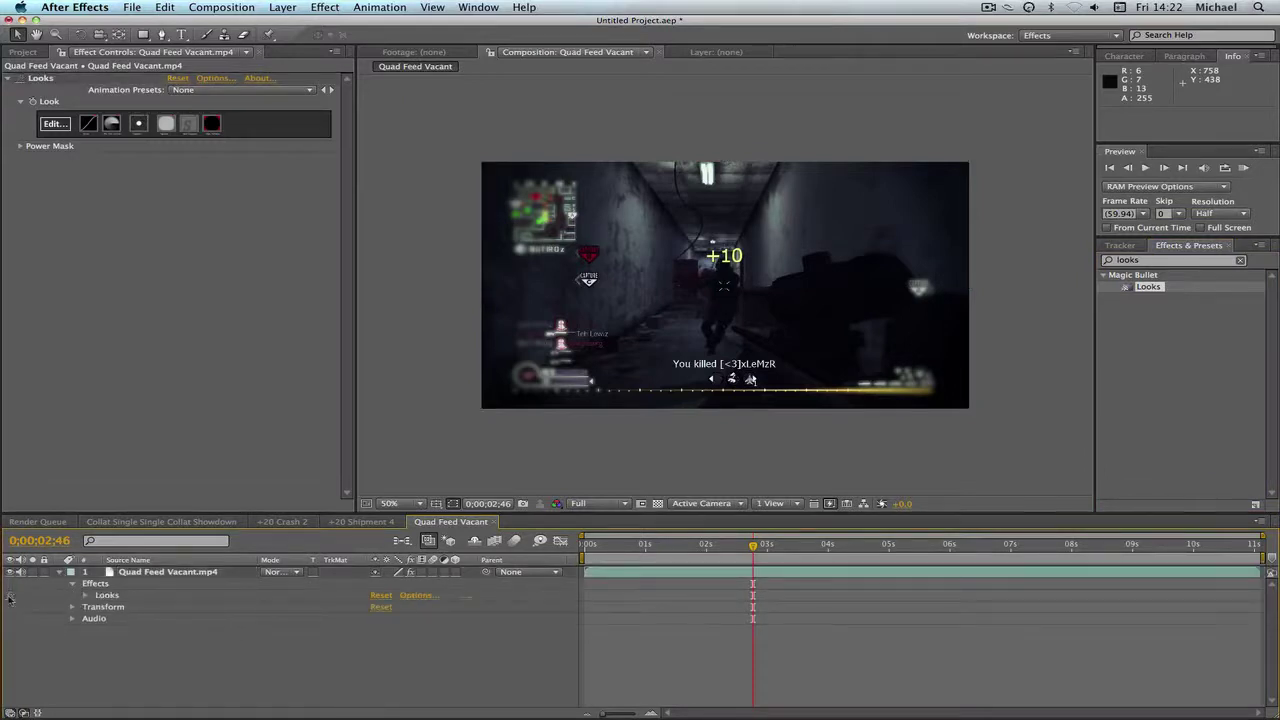
click(10, 597)
click(10, 597)
click(10, 597)
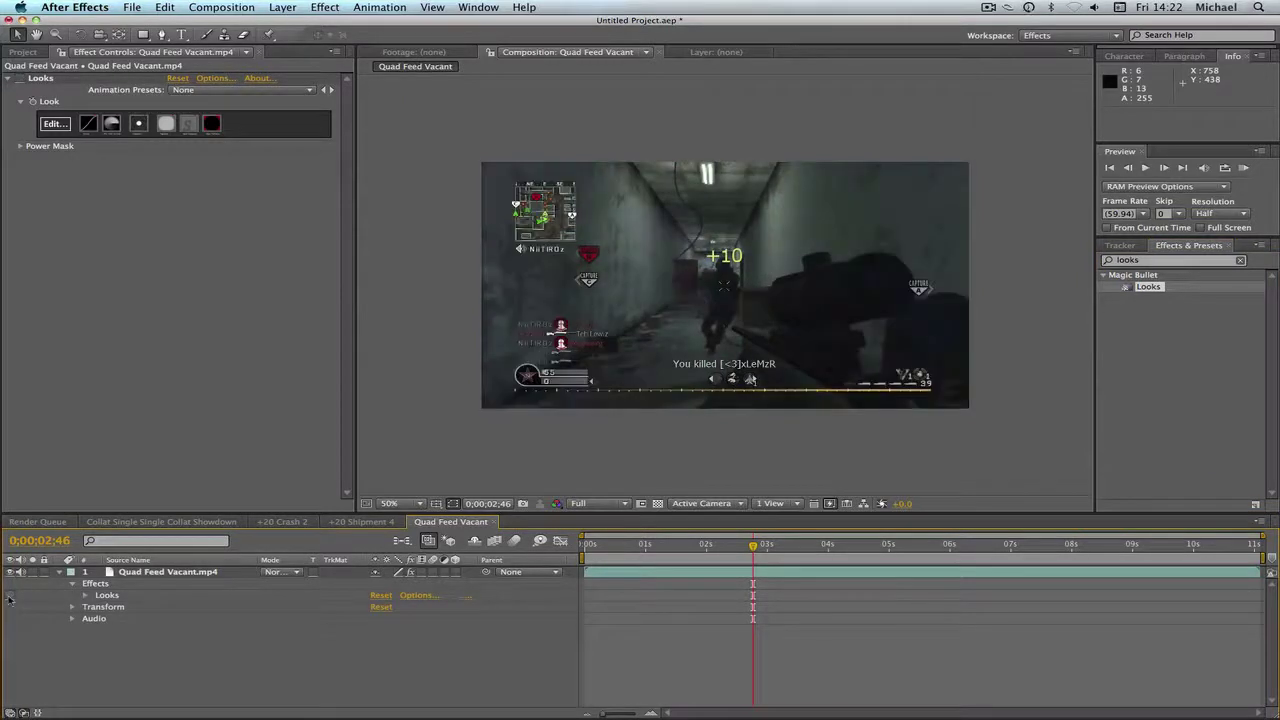
click(10, 597)
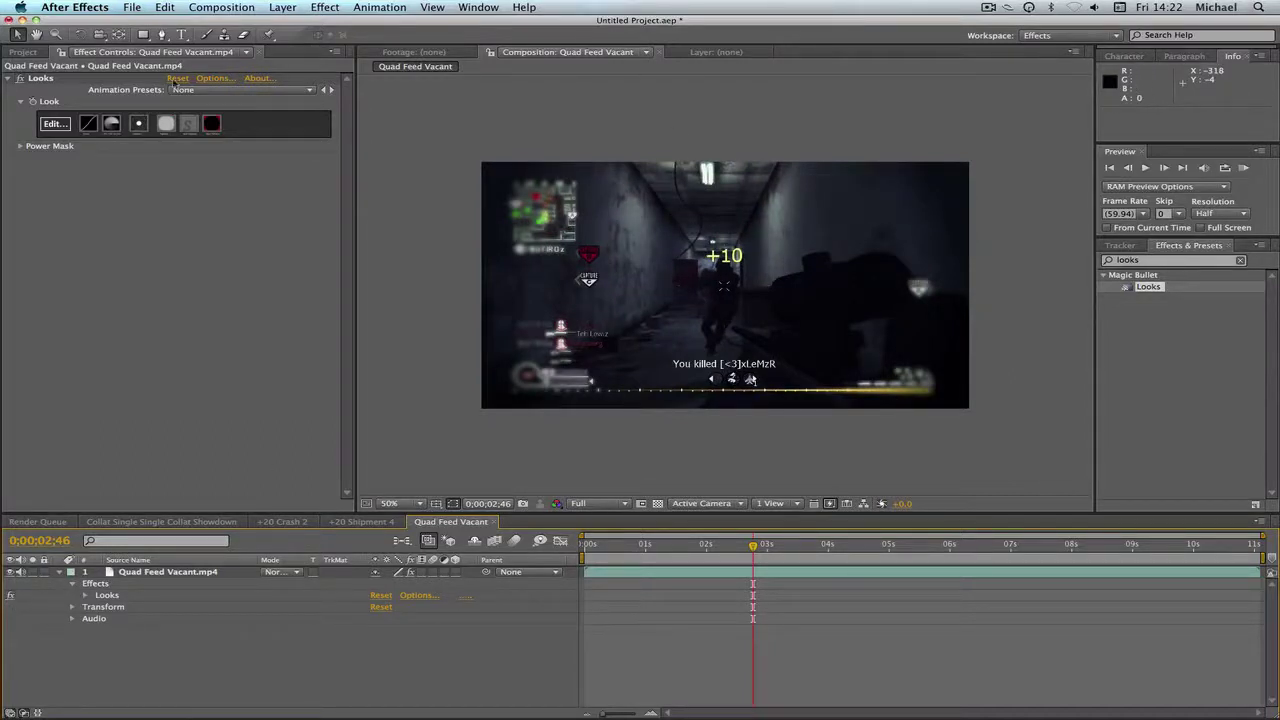
Step through +20 Shipment 4, +20 Crash 2 and Collat Showdown, zooming to 100% and back to 50%.
click(361, 521)
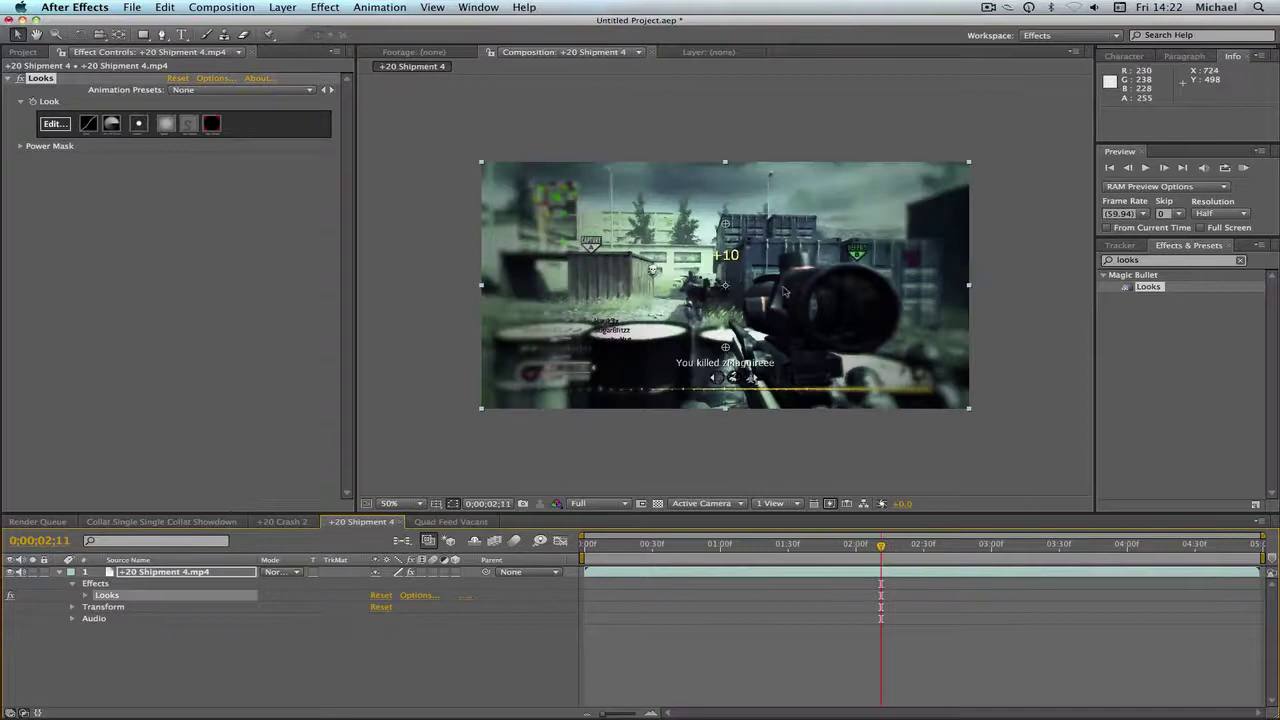
click(284, 521)
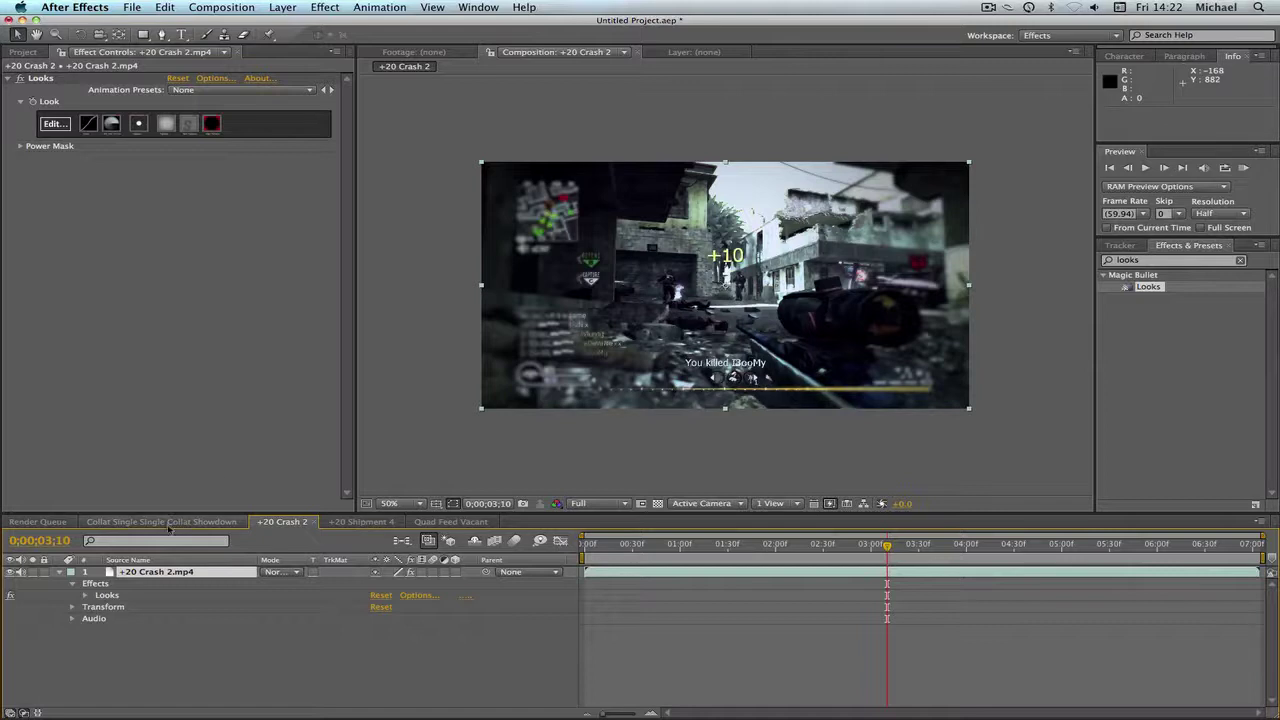
click(161, 521)
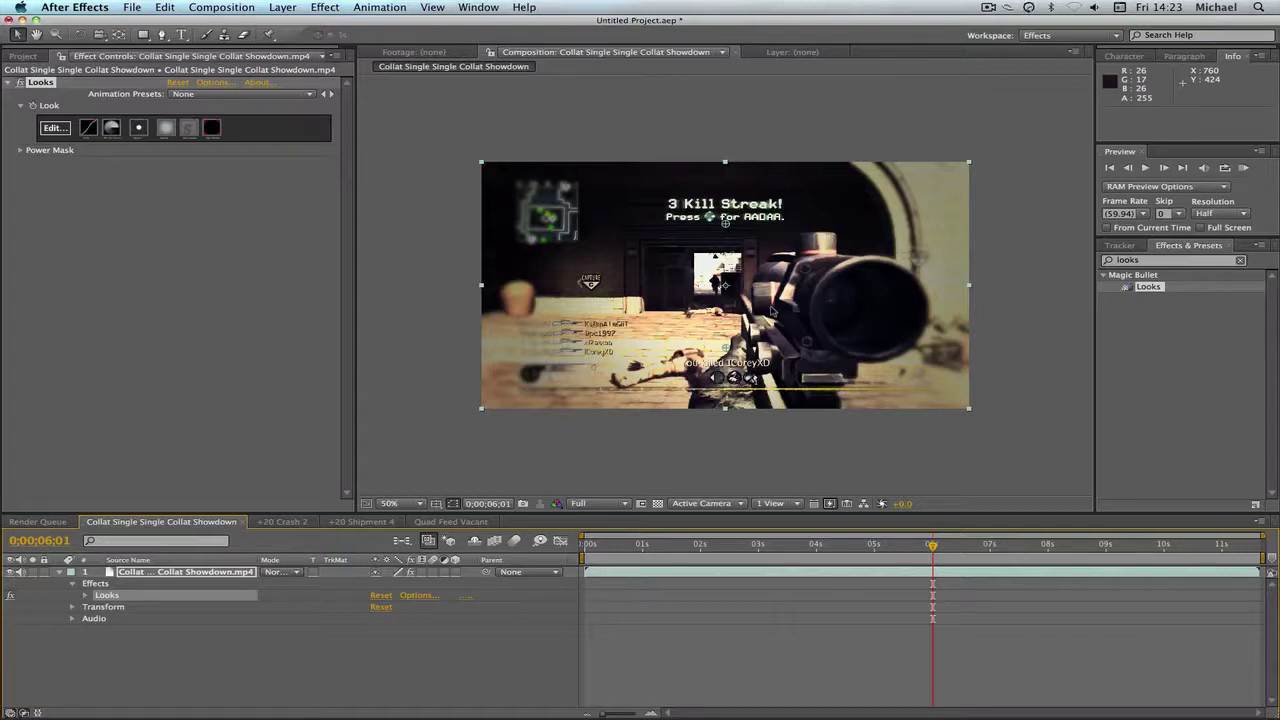
key(period)
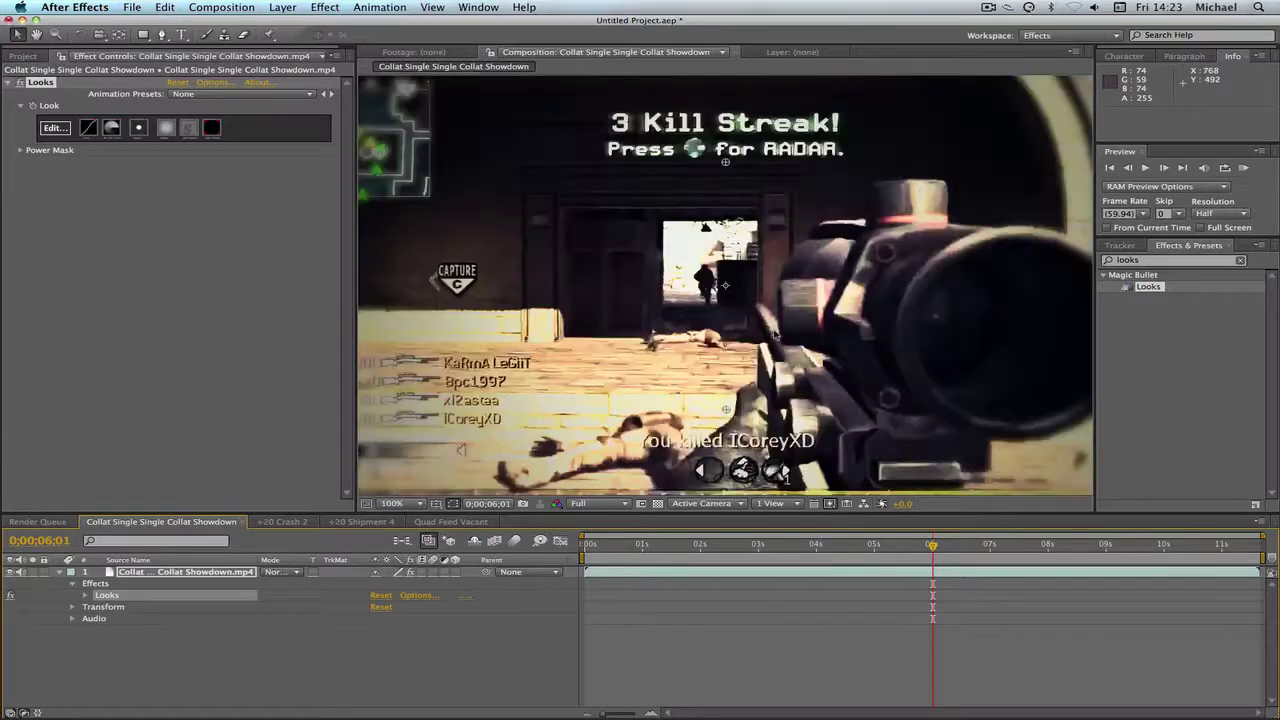
key(comma)
key(period)
key(comma)
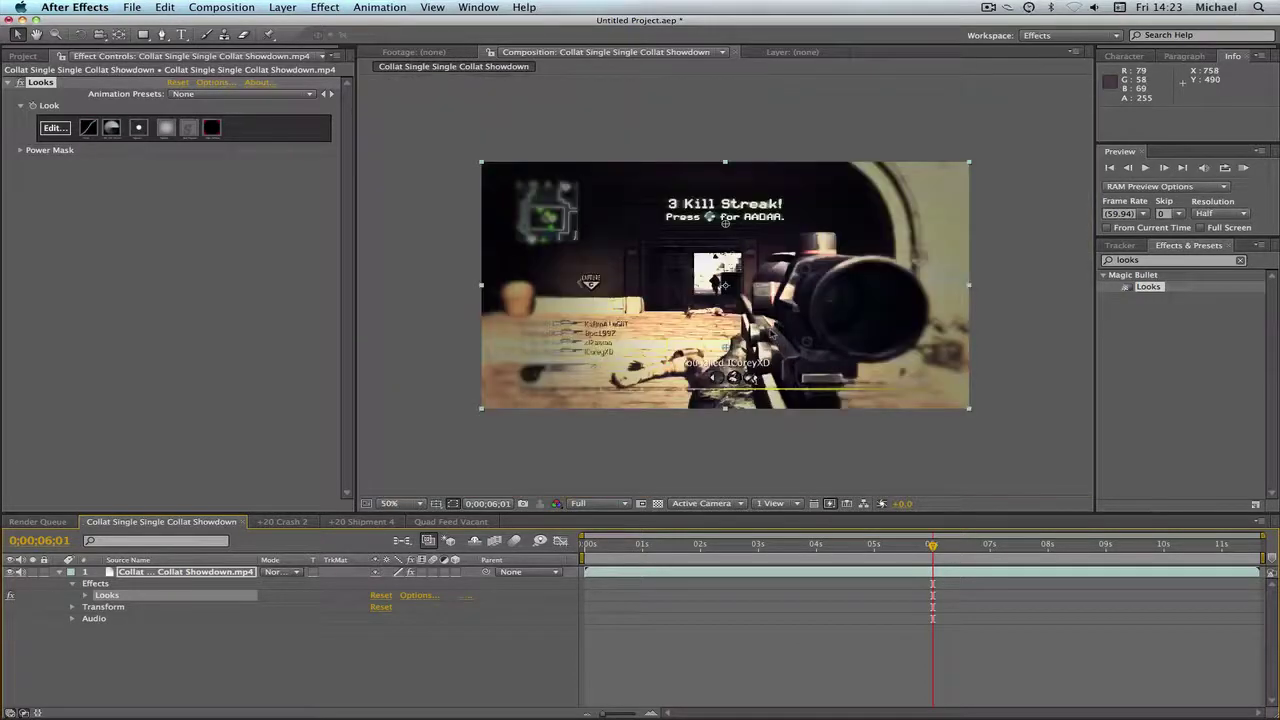